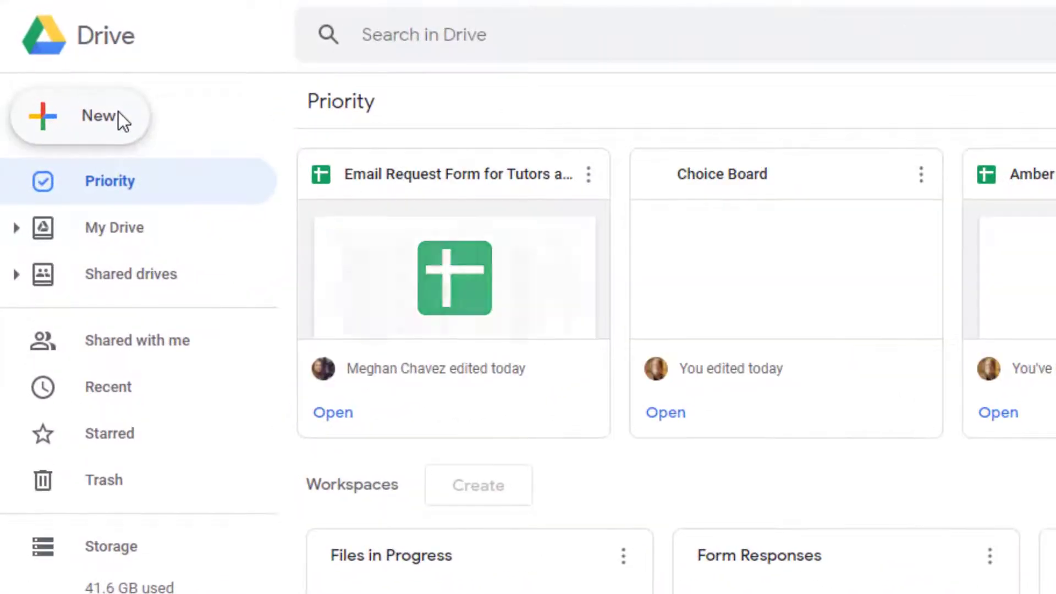
Create a new blank Google Docs document from Drive
{"action": "left_click", "coordinate": [118, 112]}
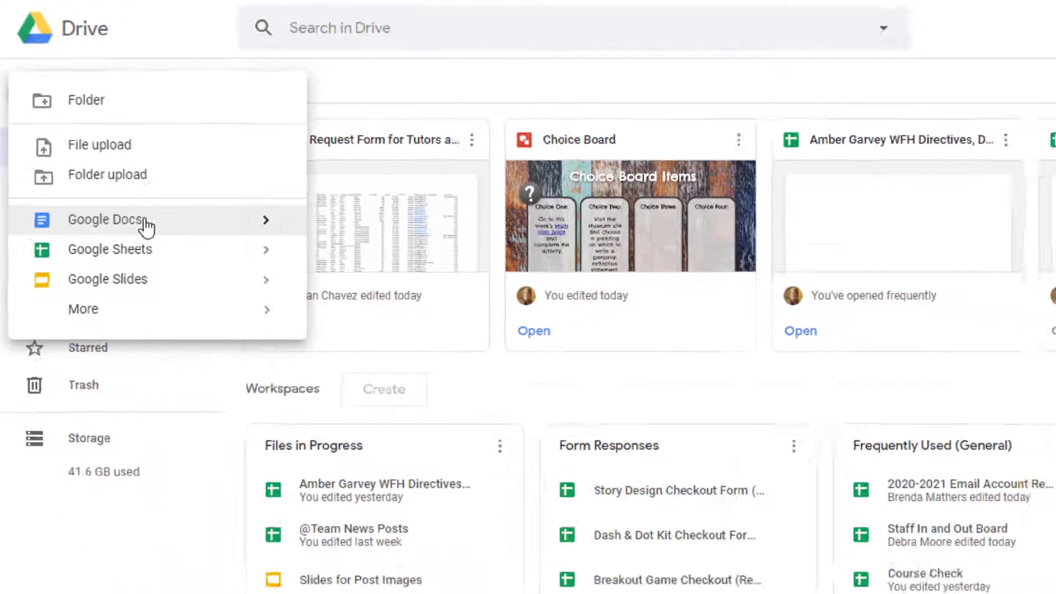
{"action": "left_click", "coordinate": [181, 281]}
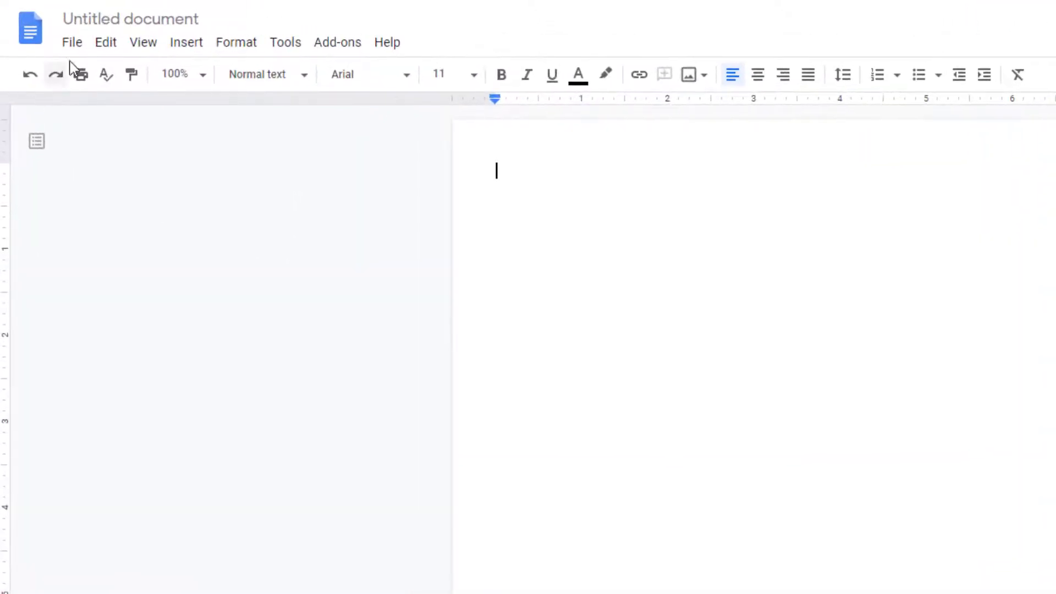
Set the document's page orientation to landscape
{"action": "left_click", "coordinate": [71, 44]}
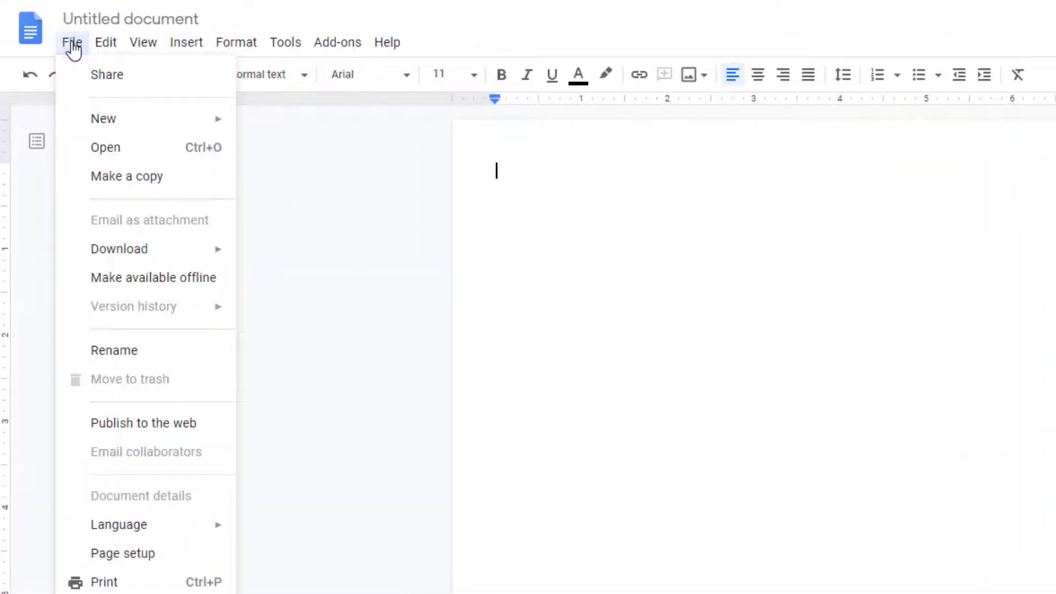
{"action": "left_click", "coordinate": [103, 543]}
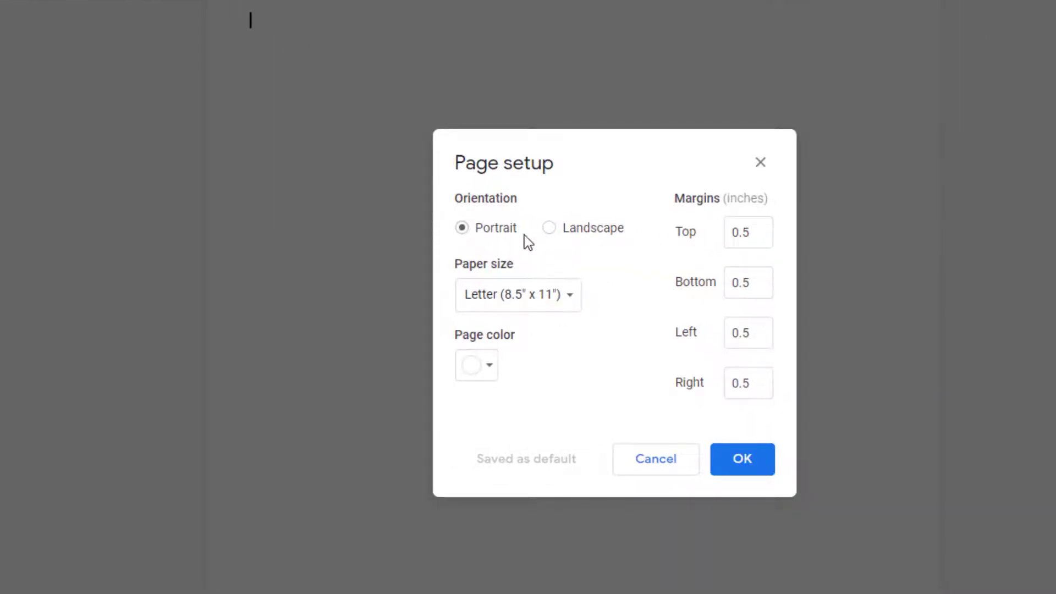
{"action": "left_click", "coordinate": [548, 228]}
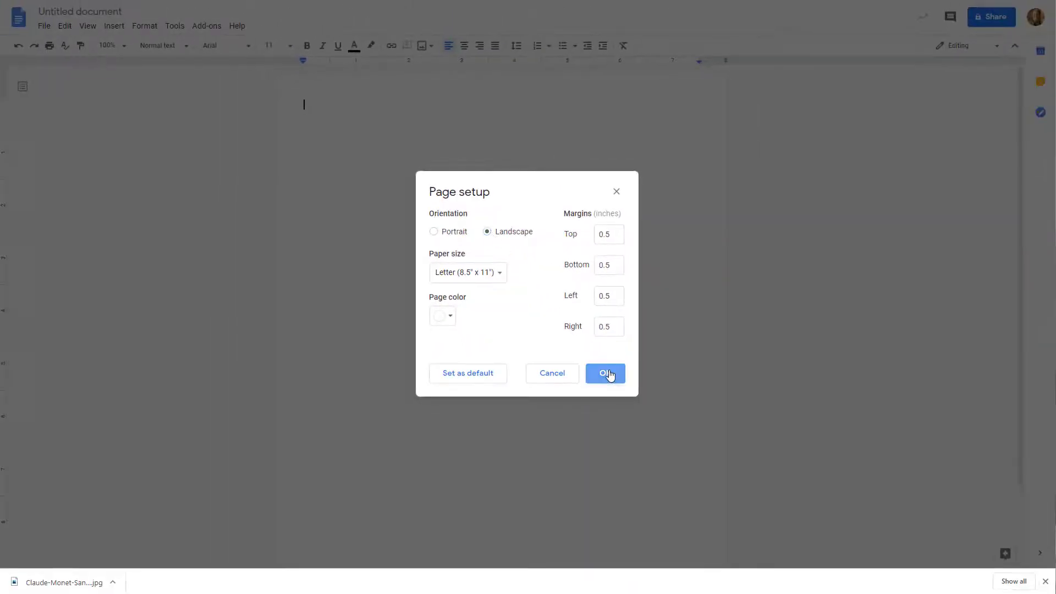
{"action": "left_click", "coordinate": [606, 374]}
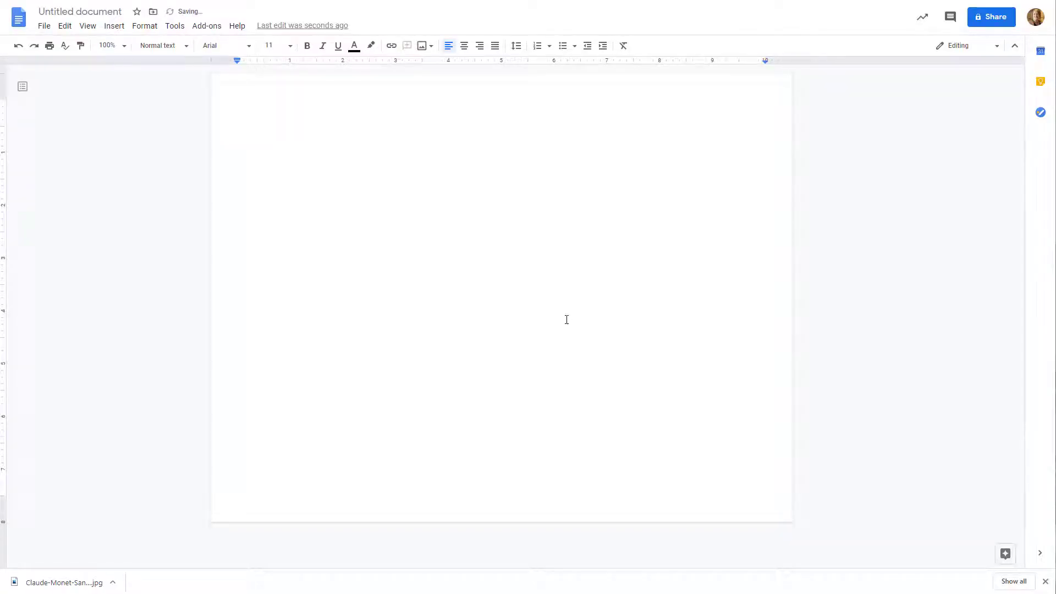
Switch the document's page orientation back to portrait
{"action": "left_click", "coordinate": [44, 27]}
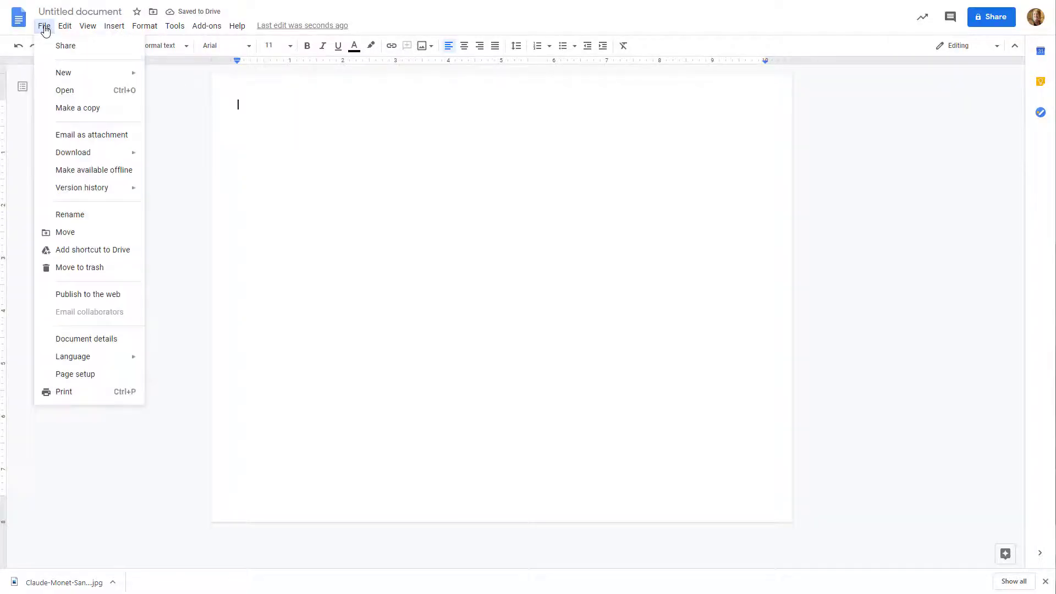
{"action": "left_click", "coordinate": [94, 376]}
{"action": "left_click", "coordinate": [434, 232]}
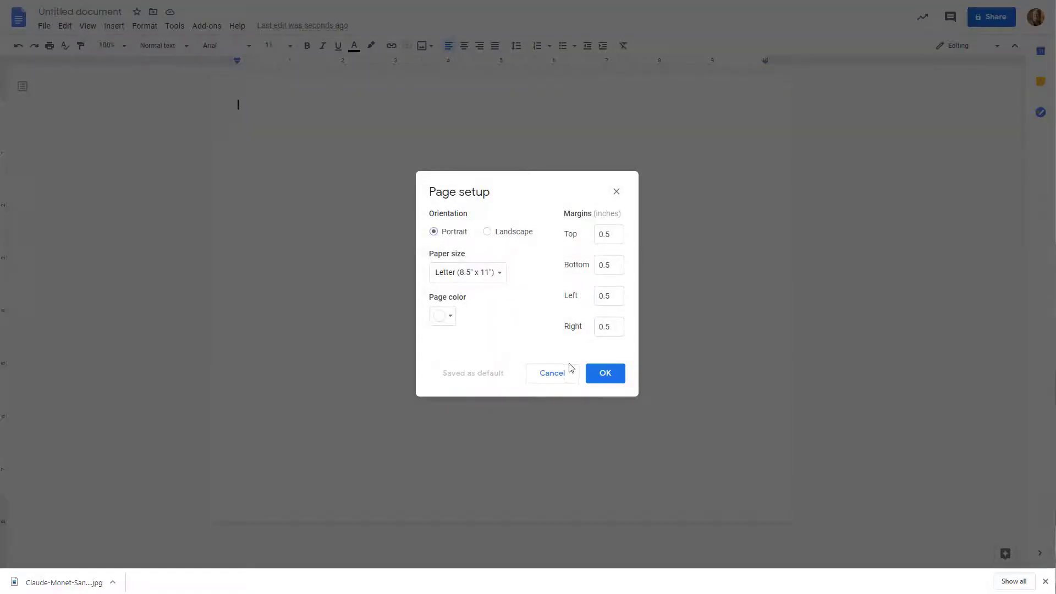
{"action": "left_click", "coordinate": [605, 374]}
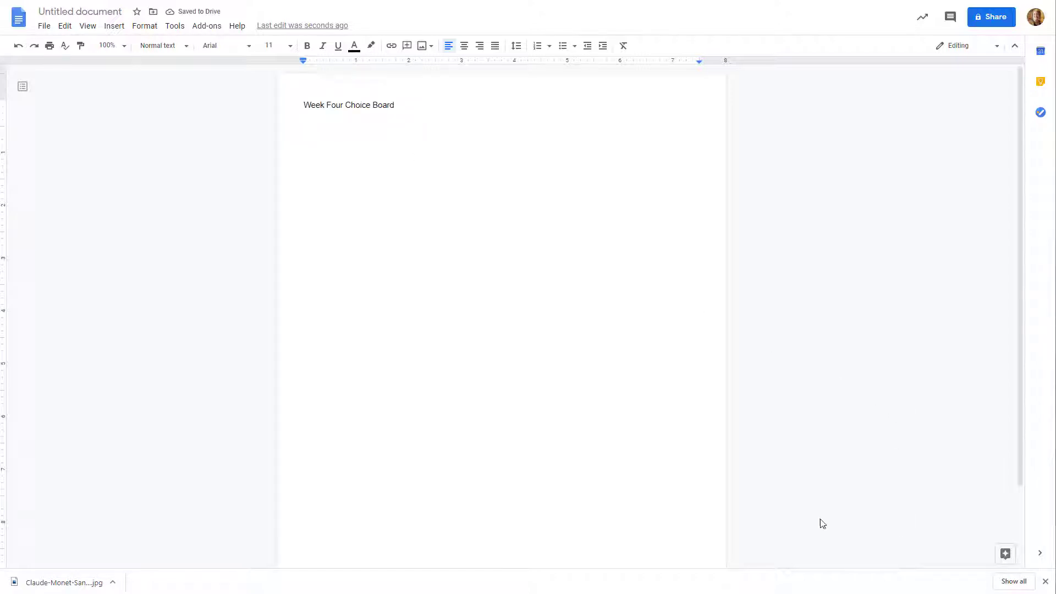
Center the title "Week Four Choice Board" and set its font size to 18
{"action": "left_click_drag", "start_coordinate": [394, 105], "coordinate": [302, 106]}
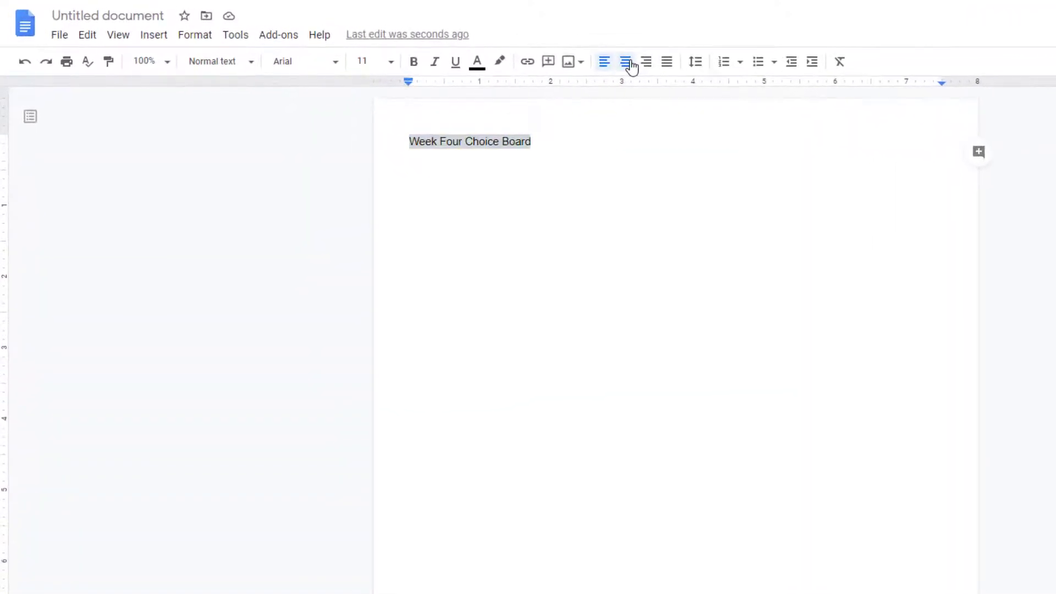
{"action": "left_click", "coordinate": [632, 67]}
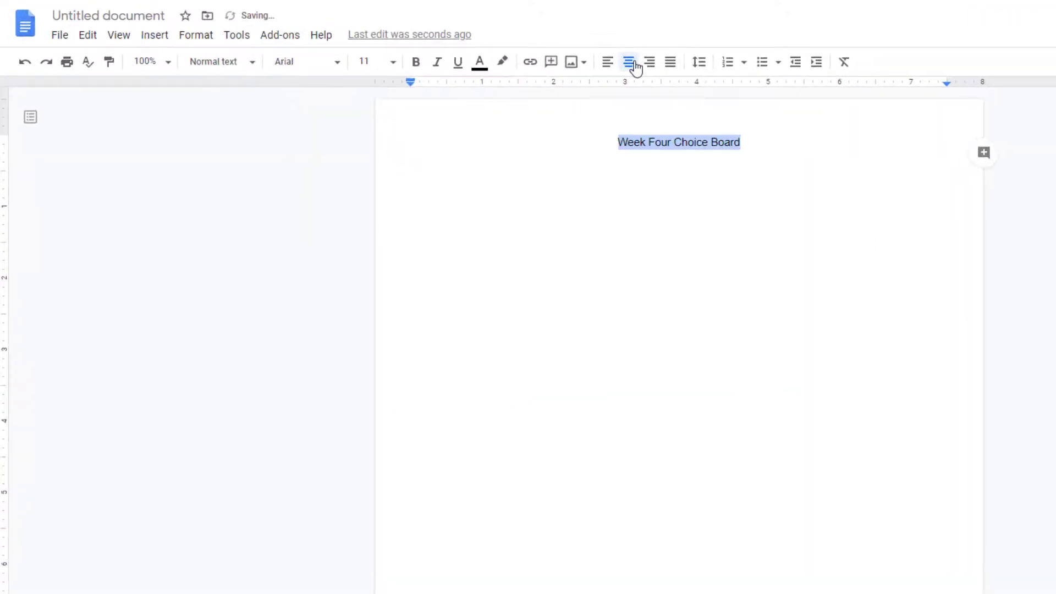
{"action": "left_click", "coordinate": [391, 62]}
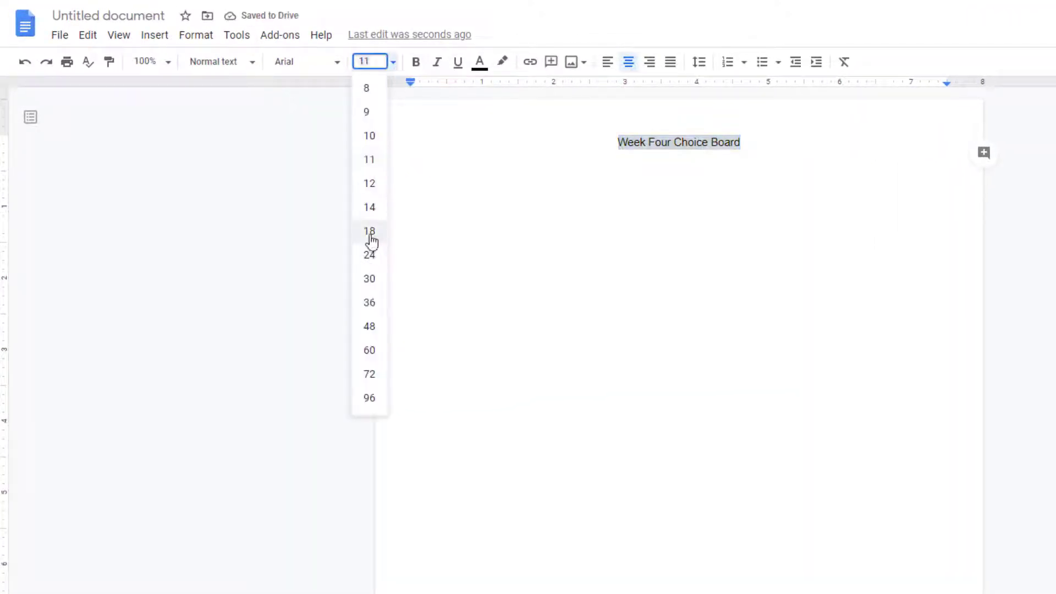
{"action": "left_click", "coordinate": [378, 233]}
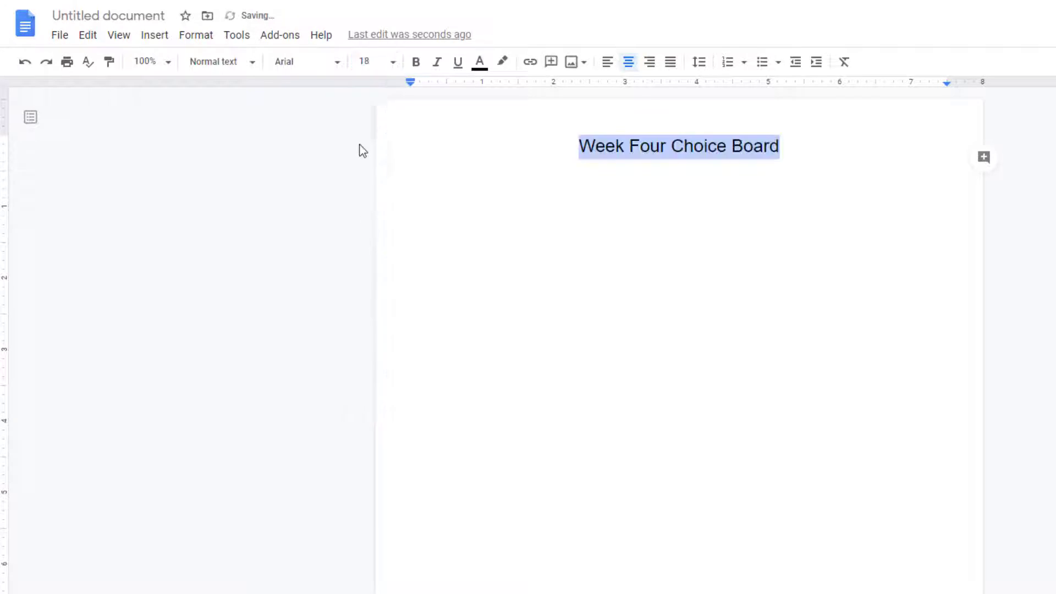
Change the title's font to Rock Salt
{"action": "left_click", "coordinate": [336, 63]}
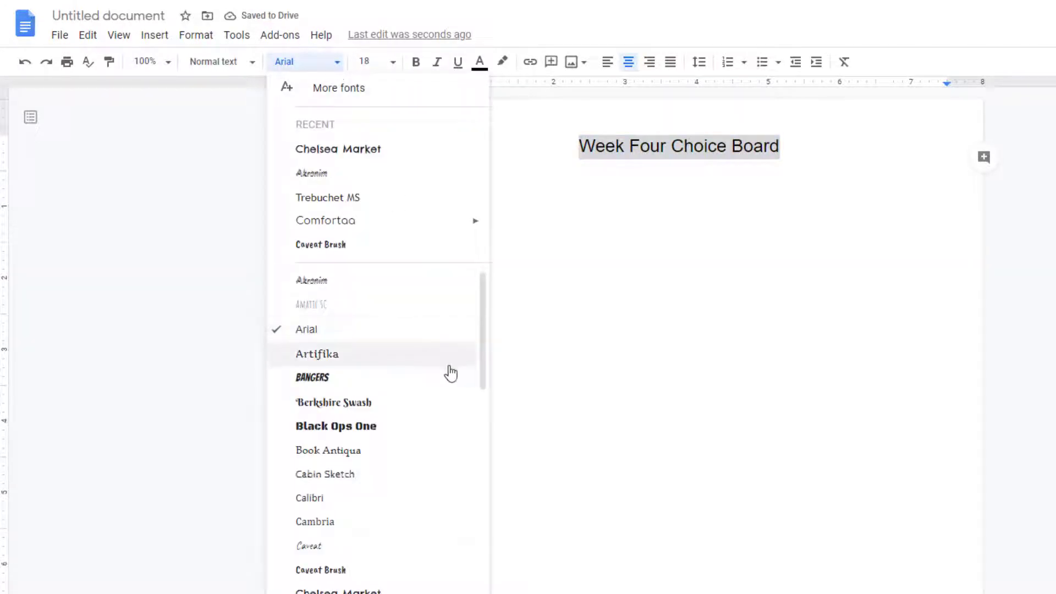
{"action": "scroll", "coordinate": [440, 396], "scroll_direction": "down", "scroll_amount": 15}
{"action": "scroll", "coordinate": [438, 407], "scroll_direction": "down", "scroll_amount": 5}
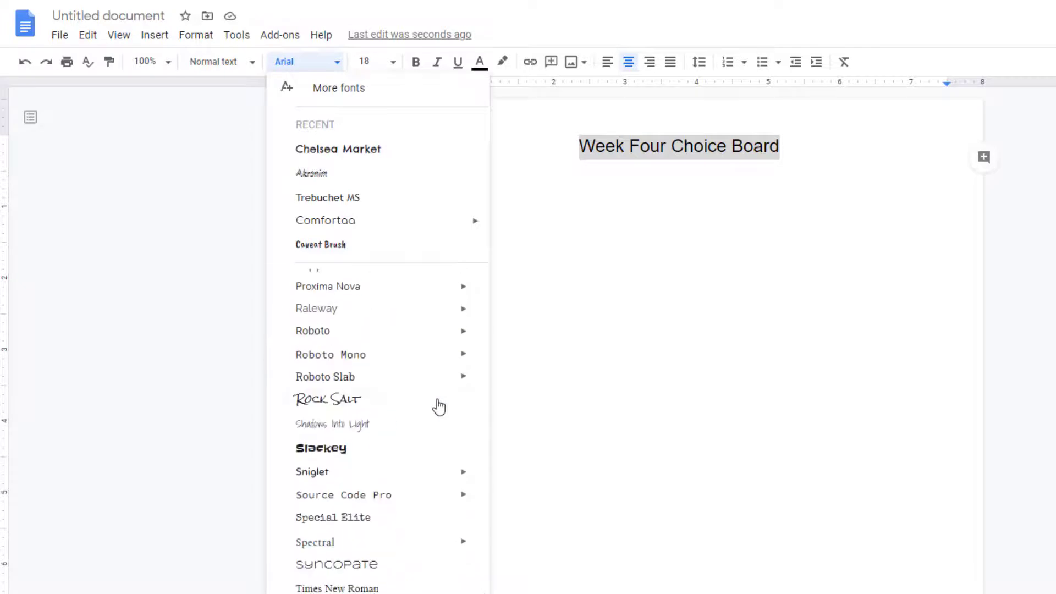
{"action": "left_click", "coordinate": [436, 407]}
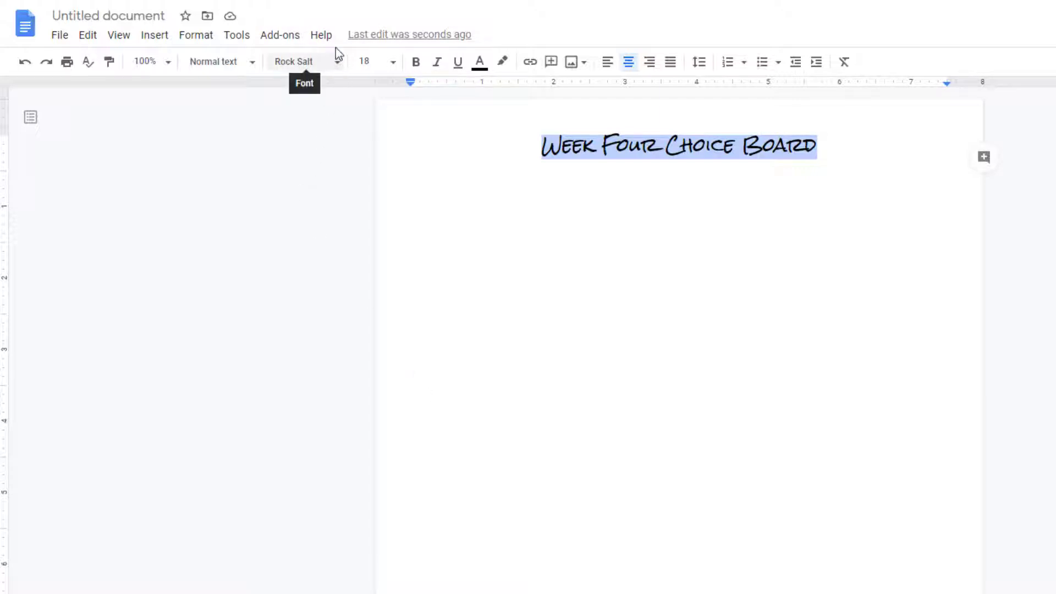
Open the library of additional fonts and filter it to Display fonts
{"action": "left_click", "coordinate": [336, 64]}
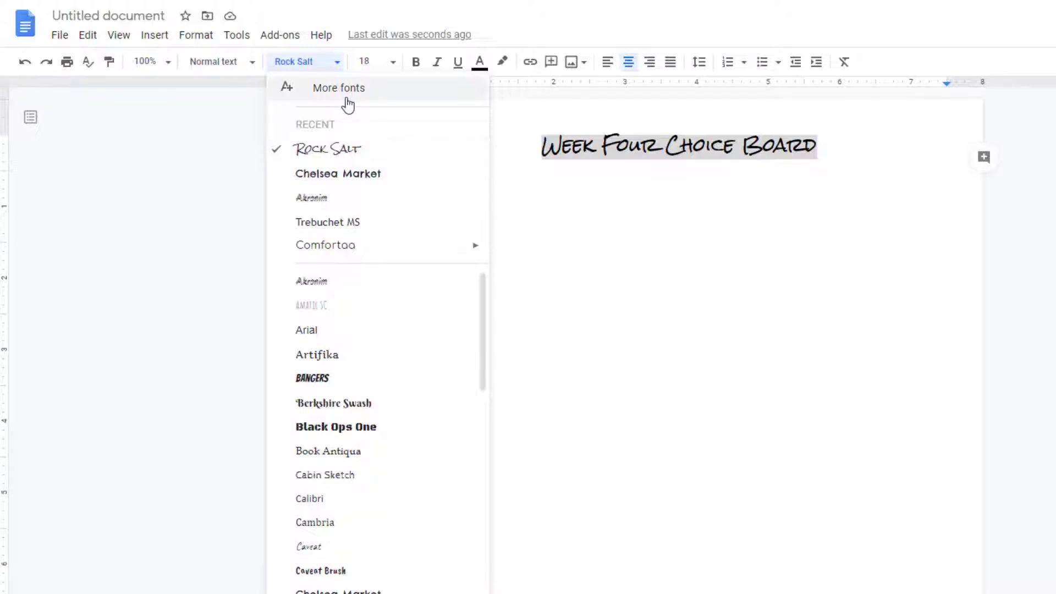
{"action": "left_click", "coordinate": [347, 99]}
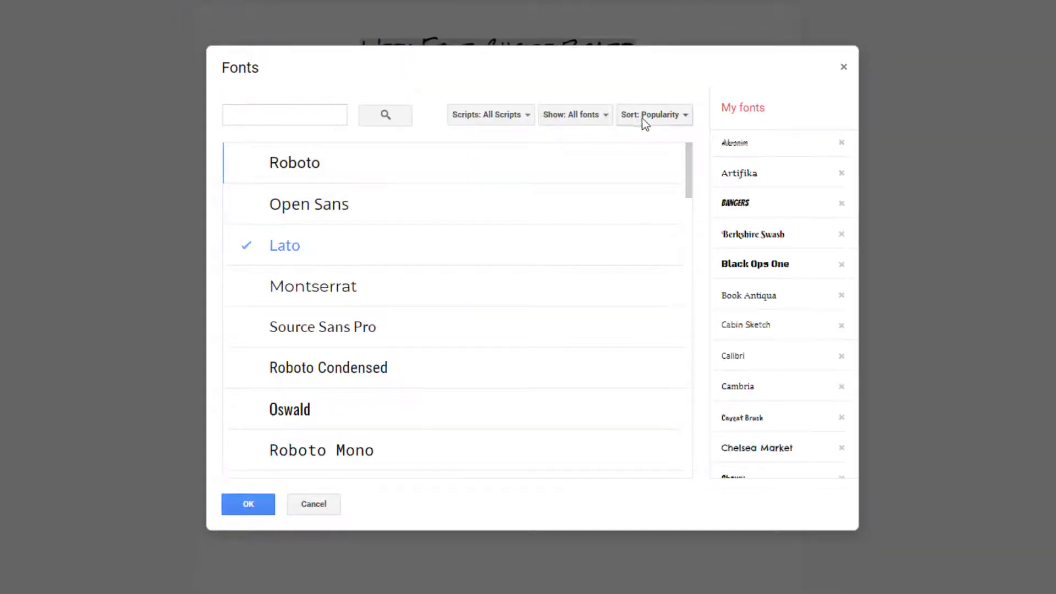
{"action": "left_click", "coordinate": [675, 117]}
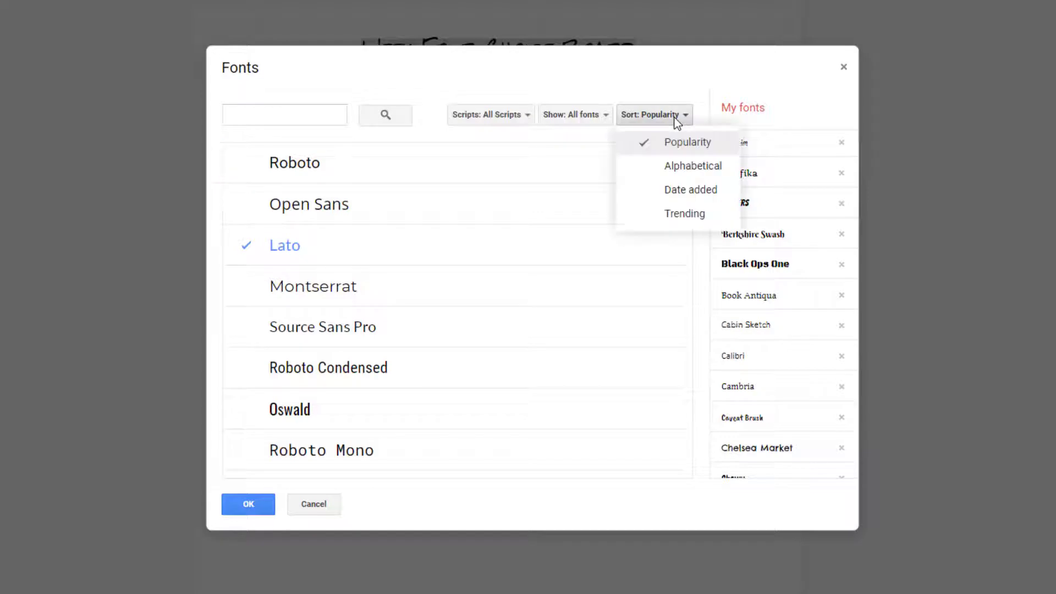
{"action": "left_click", "coordinate": [594, 117]}
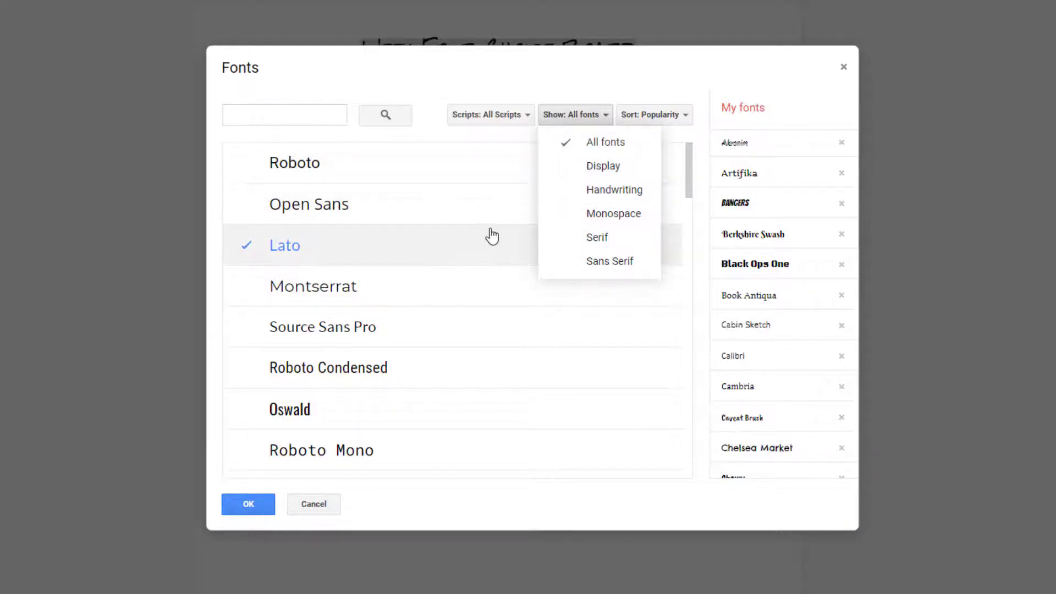
{"action": "left_click", "coordinate": [607, 169]}
Add Carter One to the personal fonts, apply it to the title, and check that it appears in the font list
{"action": "scroll", "coordinate": [608, 307], "scroll_direction": "down", "scroll_amount": 2}
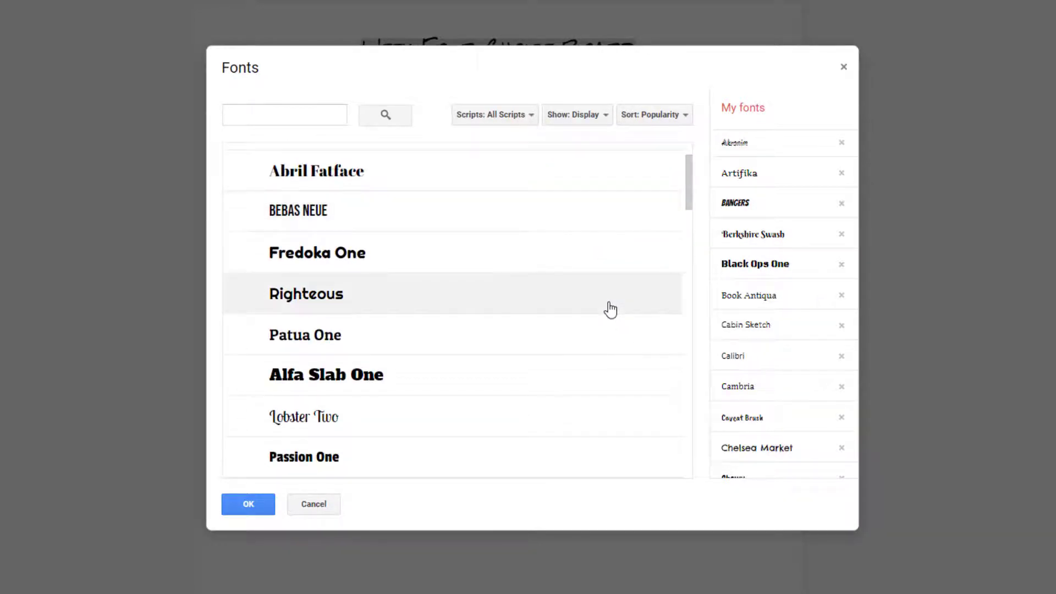
{"action": "scroll", "coordinate": [608, 306], "scroll_direction": "down", "scroll_amount": 5}
{"action": "scroll", "coordinate": [608, 308], "scroll_direction": "down", "scroll_amount": 3}
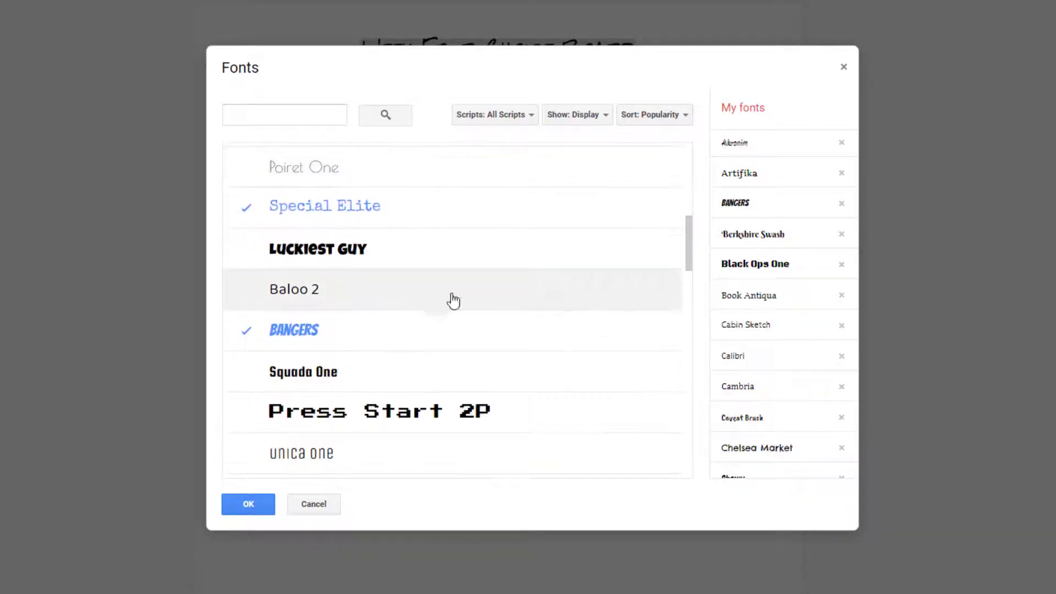
{"action": "scroll", "coordinate": [488, 302], "scroll_direction": "down", "scroll_amount": 5}
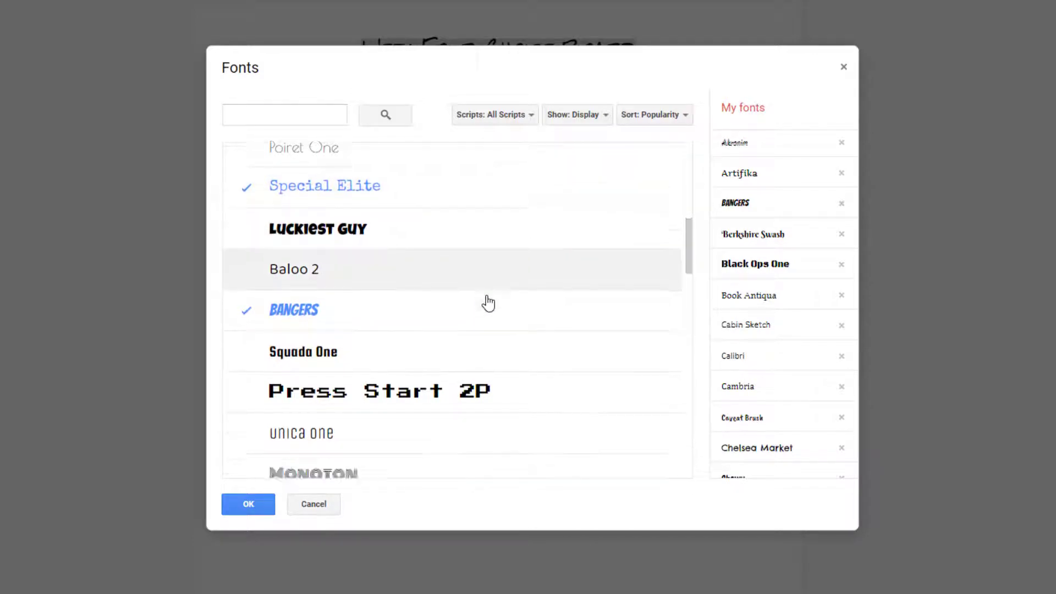
{"action": "scroll", "coordinate": [488, 301], "scroll_direction": "down", "scroll_amount": 2}
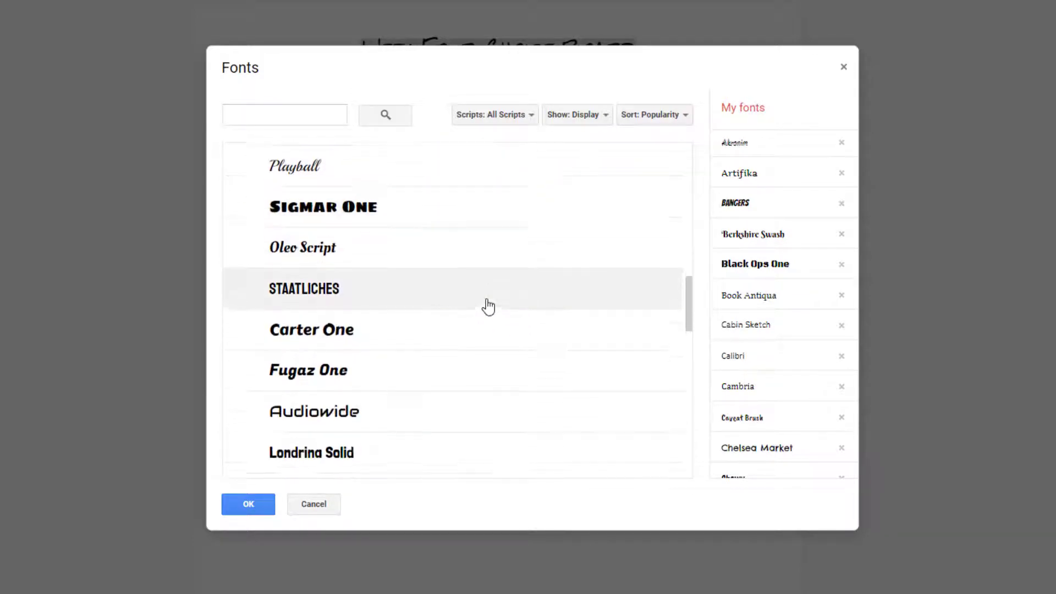
{"action": "scroll", "coordinate": [488, 306], "scroll_direction": "down", "scroll_amount": 2}
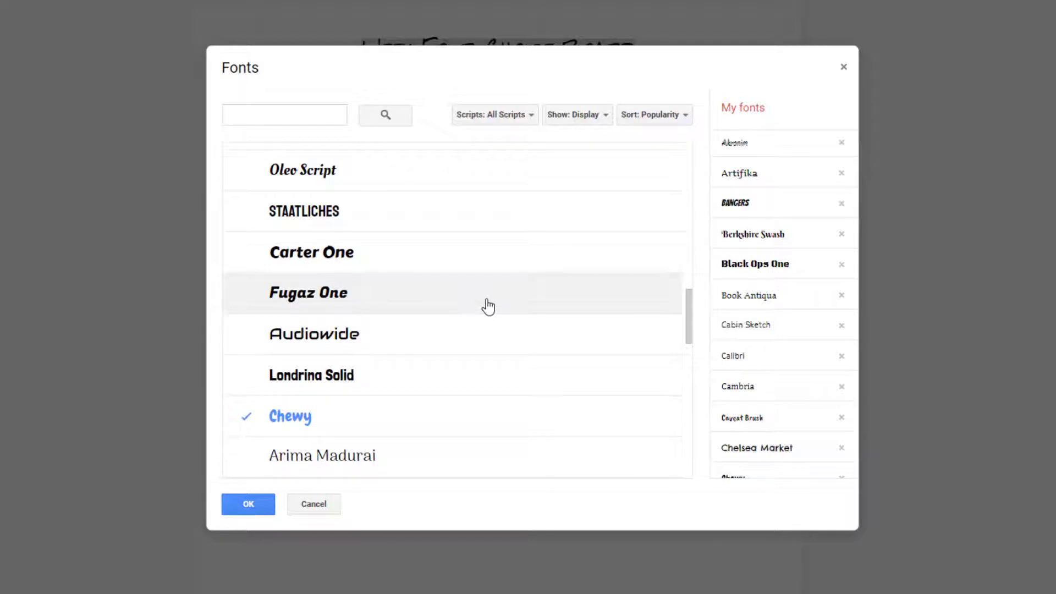
{"action": "left_click", "coordinate": [256, 256]}
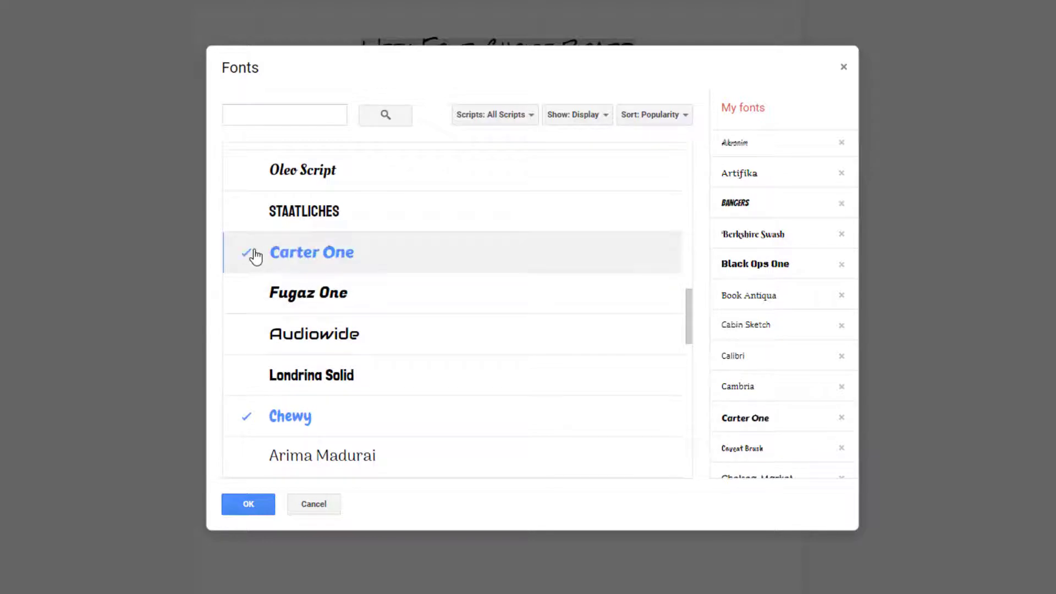
{"action": "left_click", "coordinate": [248, 504]}
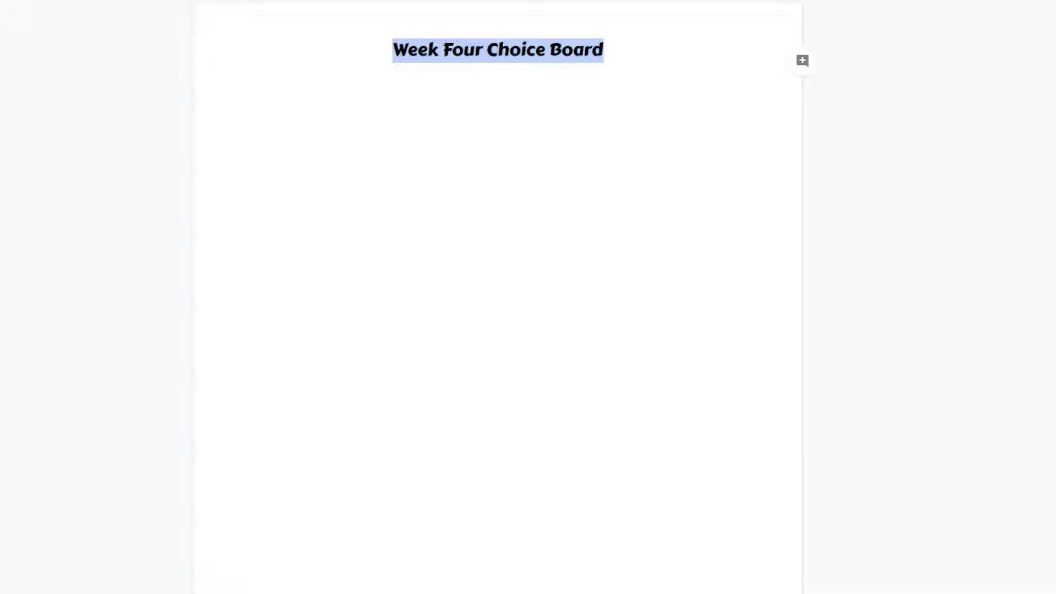
{"action": "left_click", "coordinate": [252, 46]}
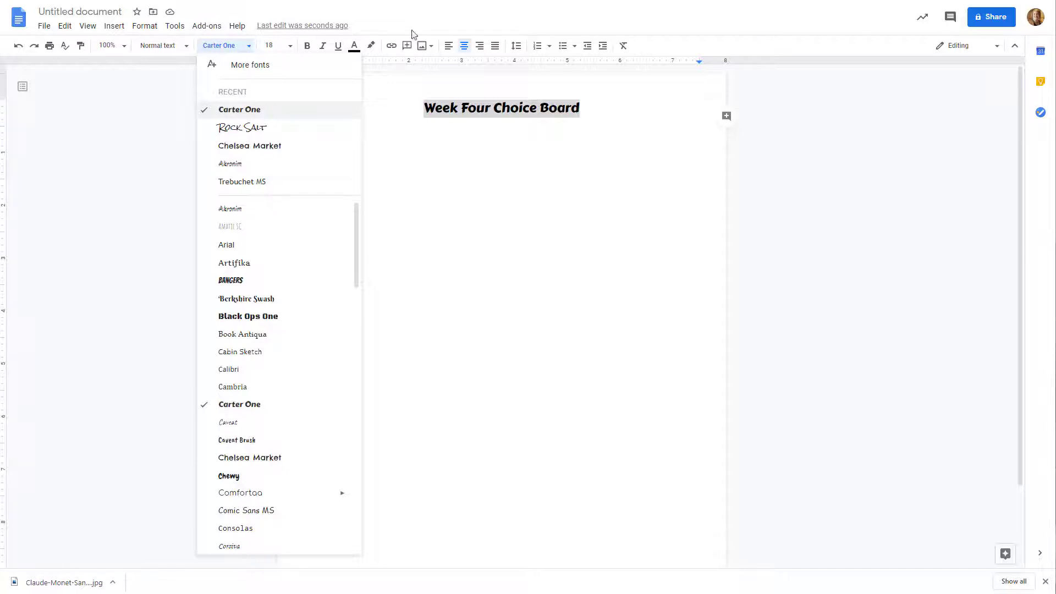
Add the line "Complete at least one activity in each row." below the title at font size 12
{"action": "left_click", "coordinate": [606, 104]}
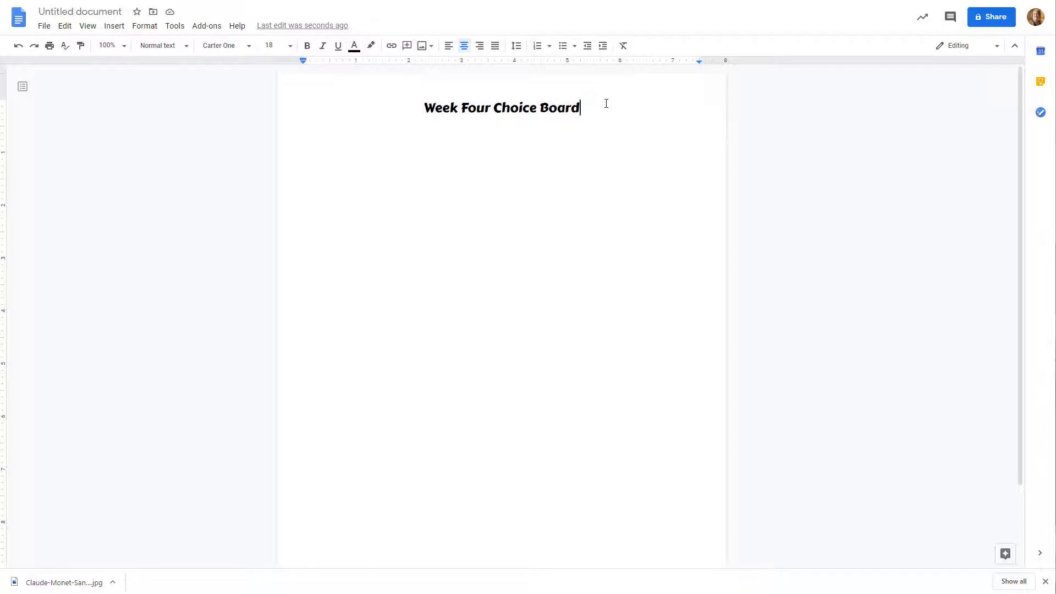
{"action": "key", "text": "Return"}
{"action": "type", "text": "Complete at least one activity in each row."}
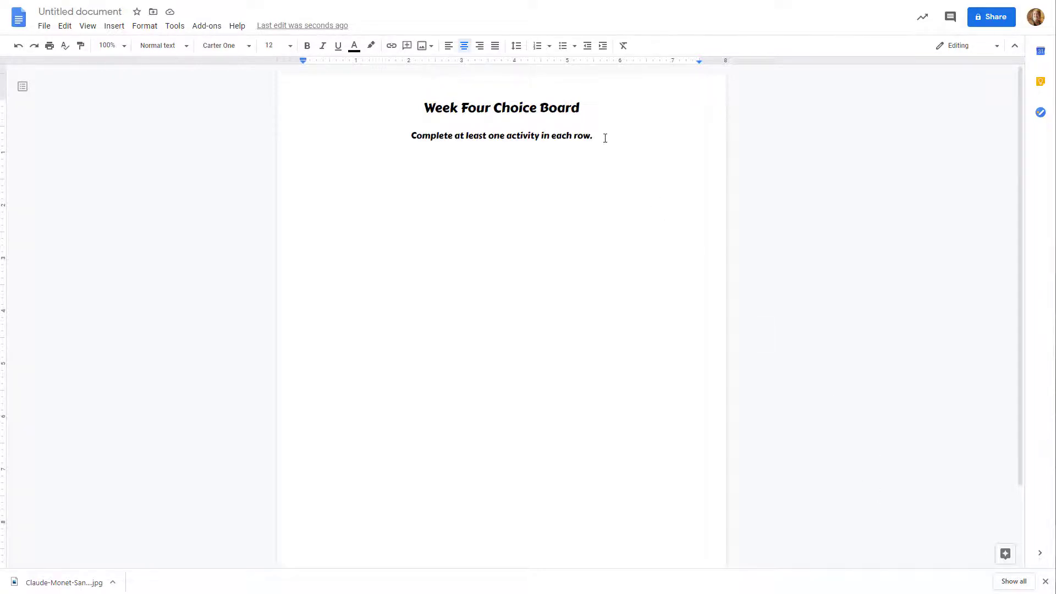
Set the instruction line's font to Trebuchet MS and start a new line below it
{"action": "left_click_drag", "start_coordinate": [594, 136], "coordinate": [410, 136]}
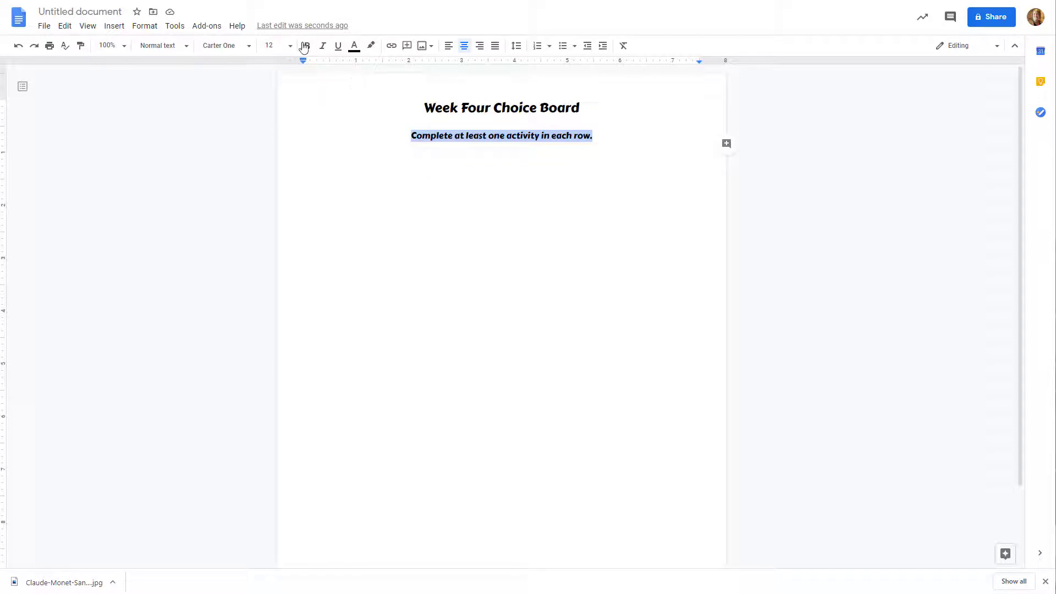
{"action": "left_click", "coordinate": [247, 49]}
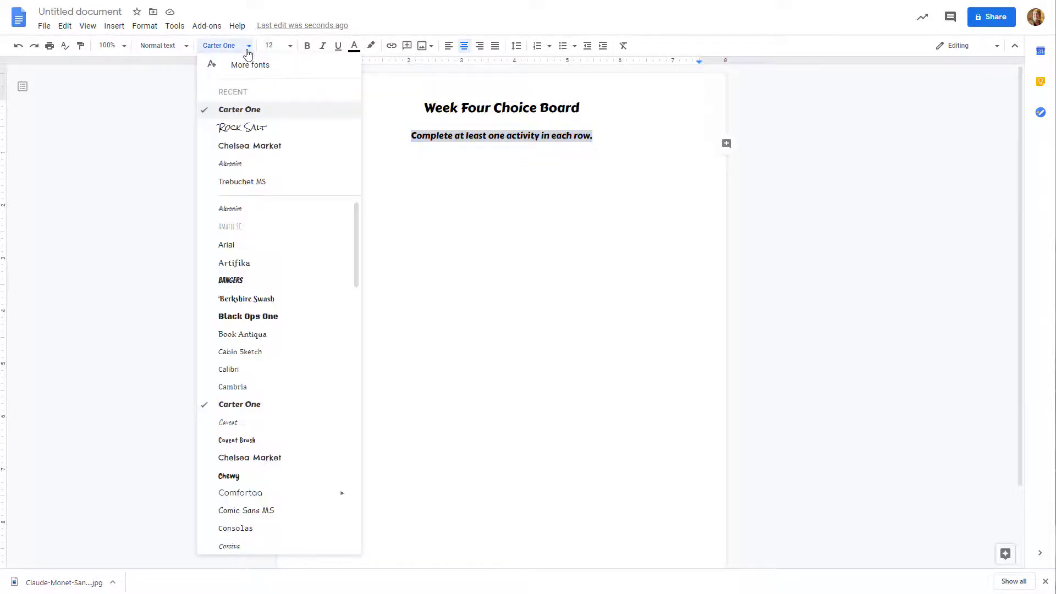
{"action": "left_click", "coordinate": [293, 182]}
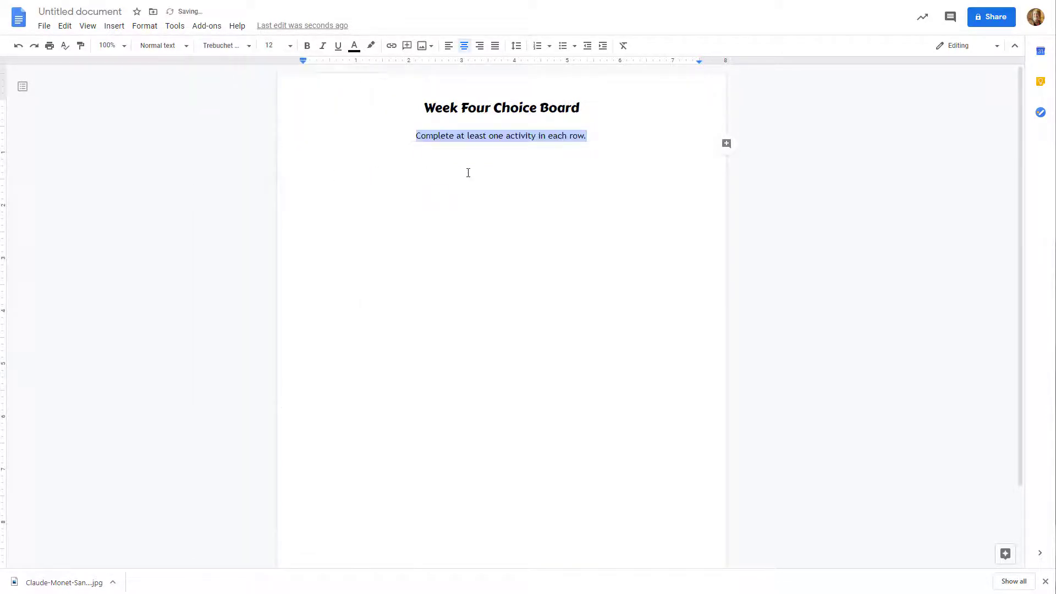
{"action": "left_click", "coordinate": [467, 171]}
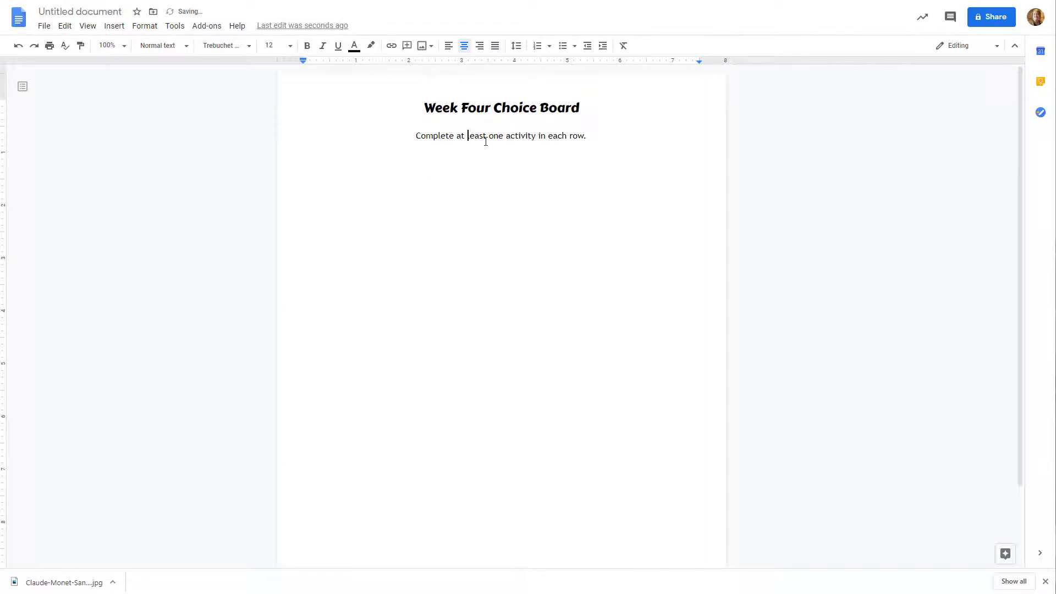
{"action": "left_click", "coordinate": [594, 134]}
{"action": "key", "text": "Return"}
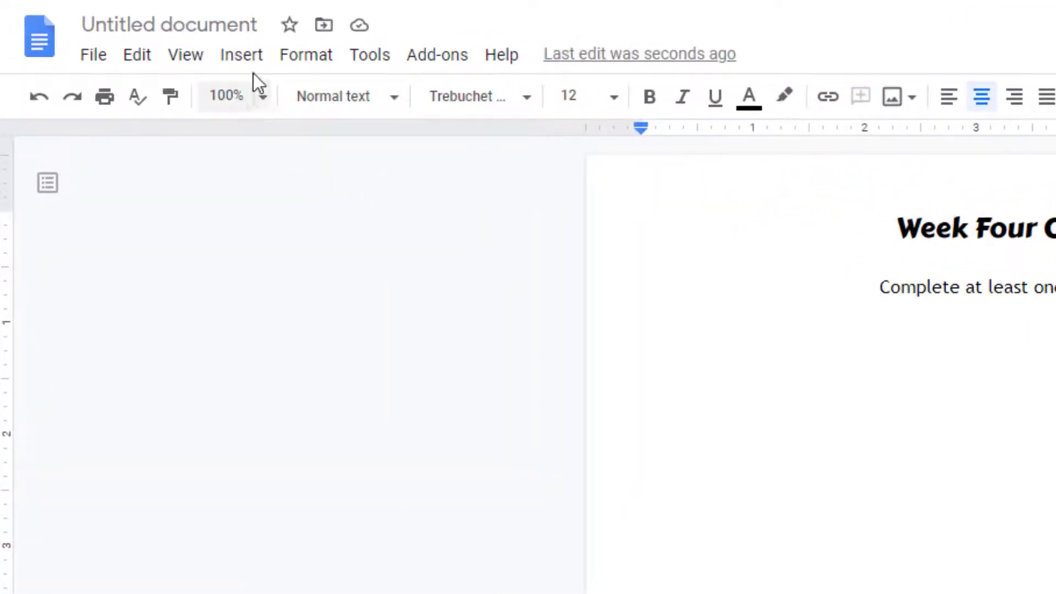
Insert a table with four columns and four rows below the instruction line
{"action": "left_click", "coordinate": [244, 57]}
{"action": "mouse_move", "coordinate": [278, 137]}
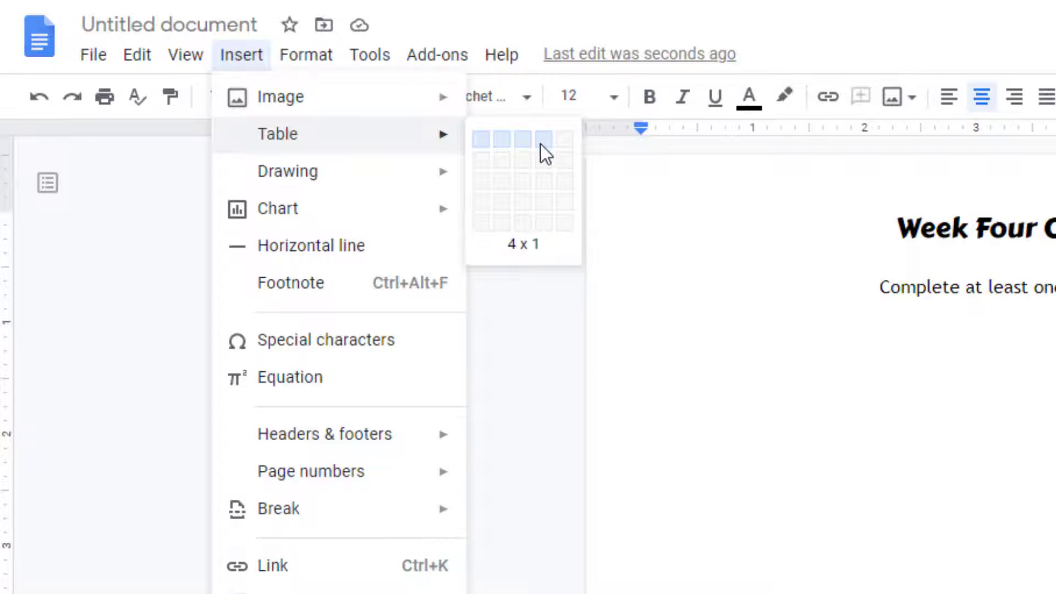
{"action": "left_click", "coordinate": [543, 204]}
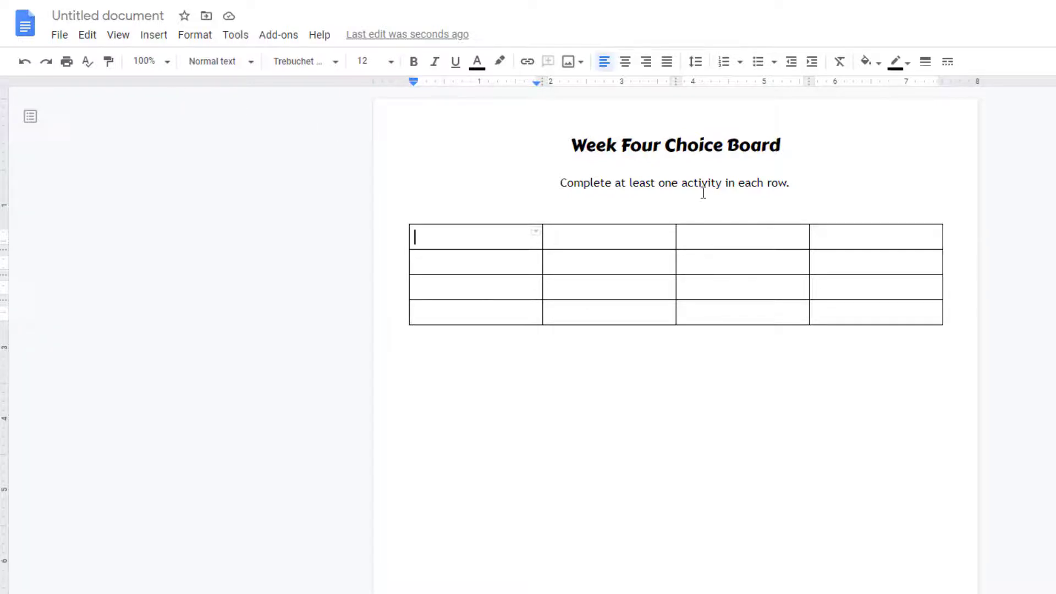
Set the whole table's column width to 1 inch and its minimum row height to 2 inches
{"action": "left_click_drag", "start_coordinate": [514, 236], "coordinate": [865, 306]}
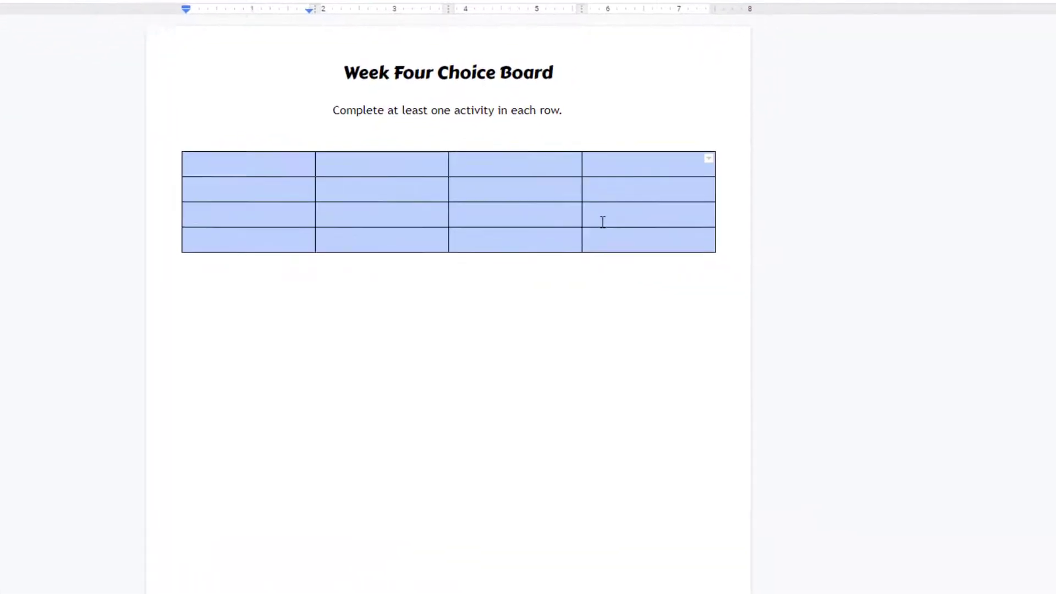
{"action": "right_click", "coordinate": [604, 212]}
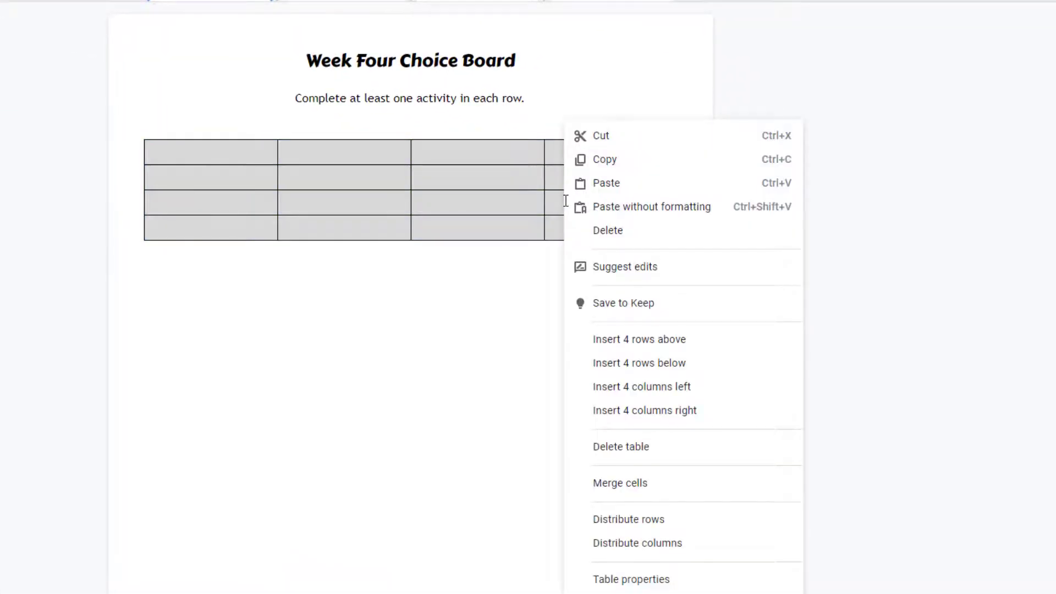
{"action": "left_click", "coordinate": [630, 580]}
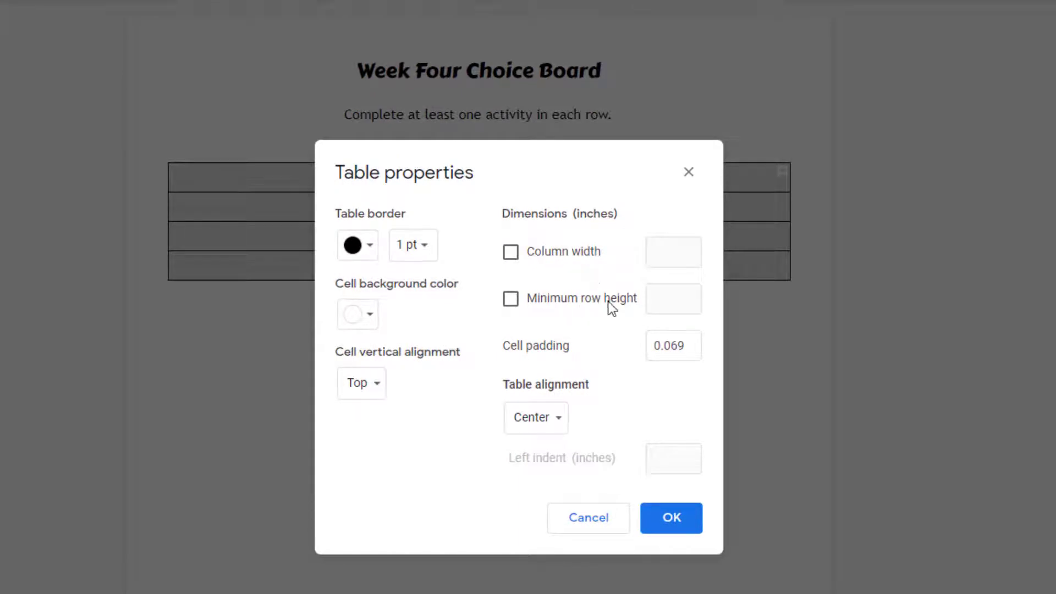
{"action": "left_click", "coordinate": [510, 252]}
{"action": "left_click", "coordinate": [511, 300]}
{"action": "left_click", "coordinate": [670, 251]}
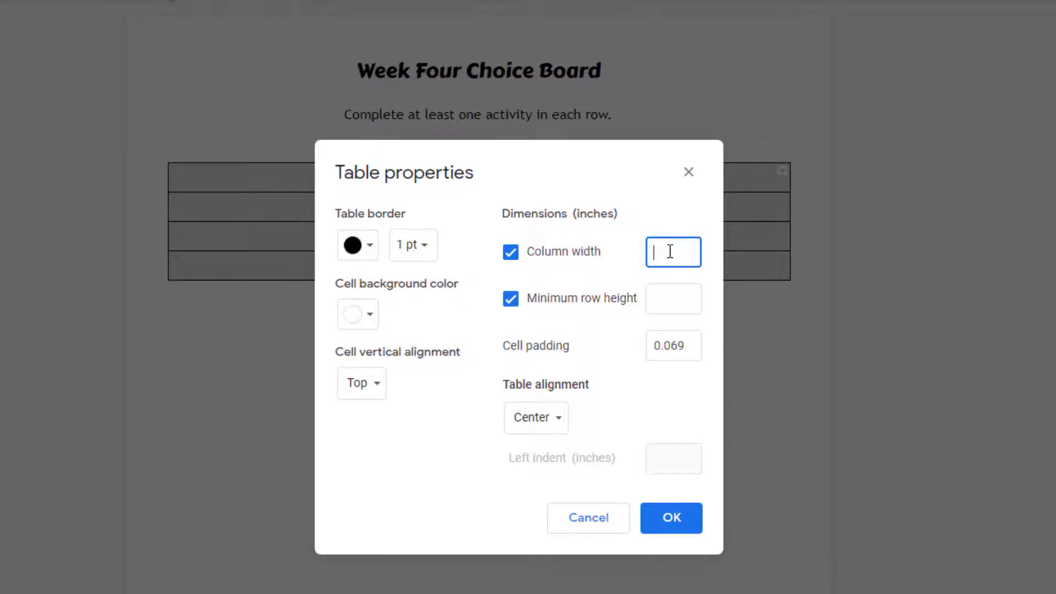
{"action": "type", "text": "1."}
{"action": "left_click", "coordinate": [677, 301]}
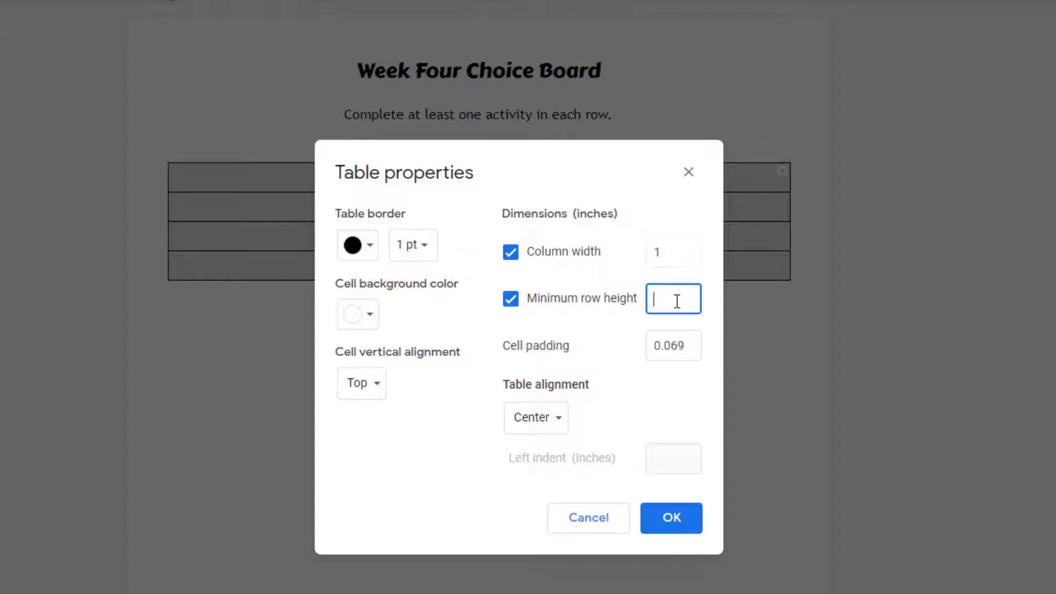
{"action": "type", "text": "2.00"}
{"action": "left_click", "coordinate": [676, 523]}
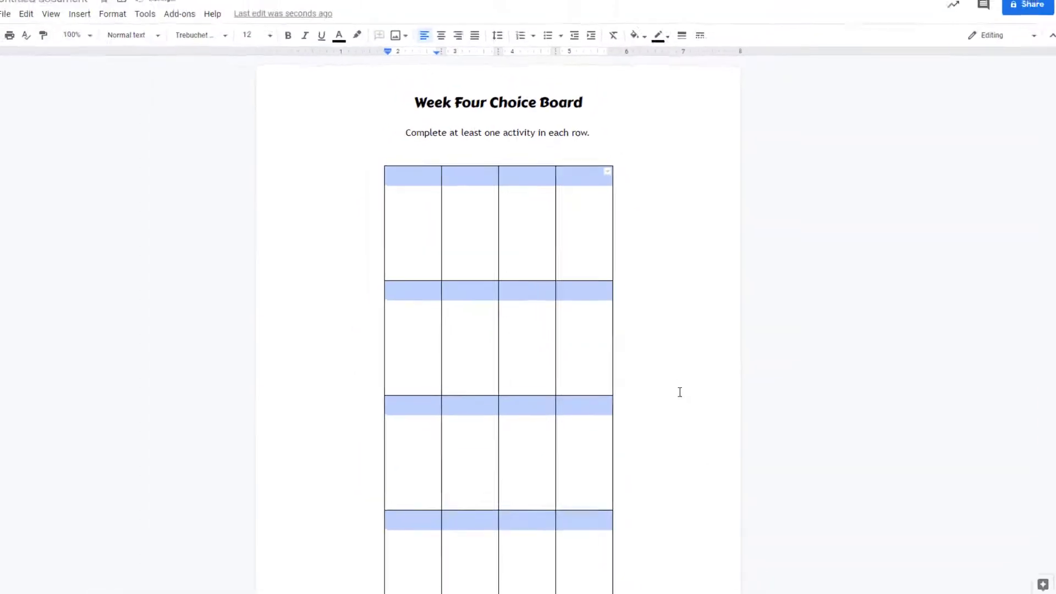
Set the column width of all table cells to 2 inches
{"action": "scroll", "coordinate": [681, 389], "scroll_direction": "down", "scroll_amount": 2}
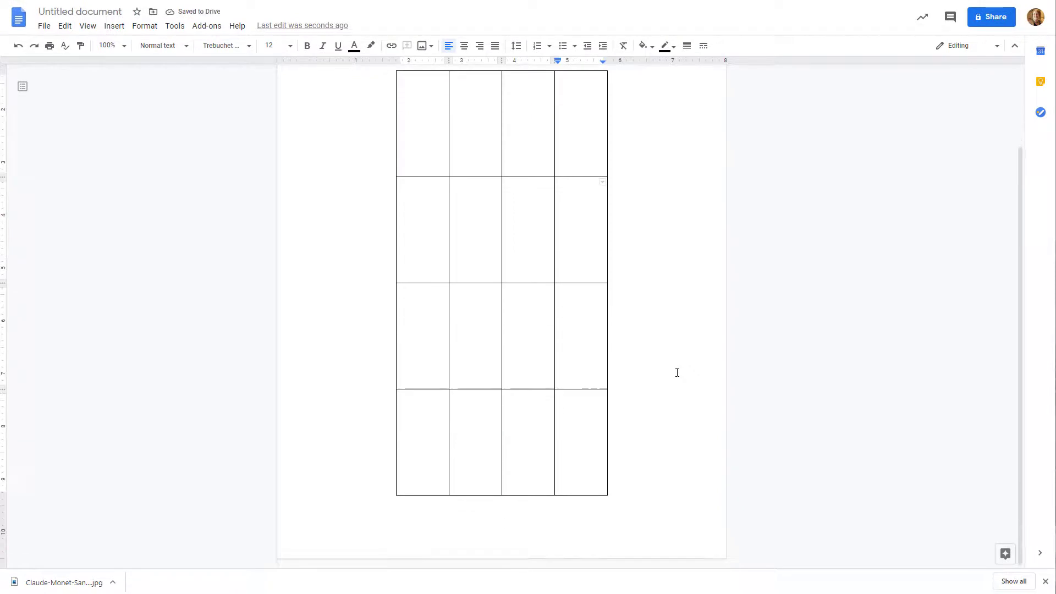
{"action": "scroll", "coordinate": [677, 373], "scroll_direction": "up", "scroll_amount": 2}
{"action": "scroll", "coordinate": [677, 373], "scroll_direction": "down", "scroll_amount": 2}
{"action": "scroll", "coordinate": [677, 372], "scroll_direction": "up", "scroll_amount": 2}
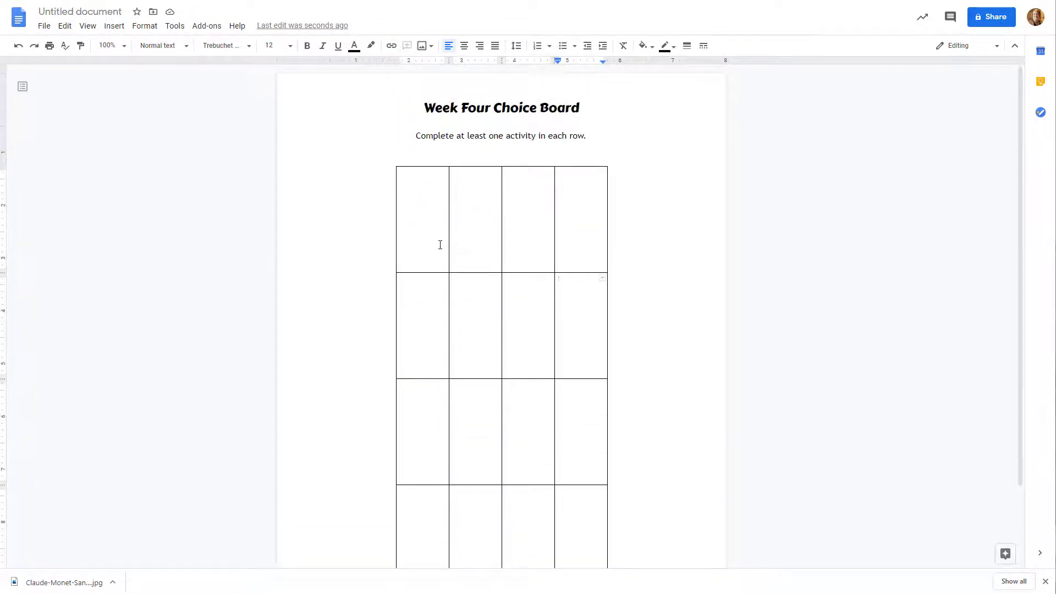
{"action": "left_click_drag", "start_coordinate": [428, 236], "coordinate": [578, 549]}
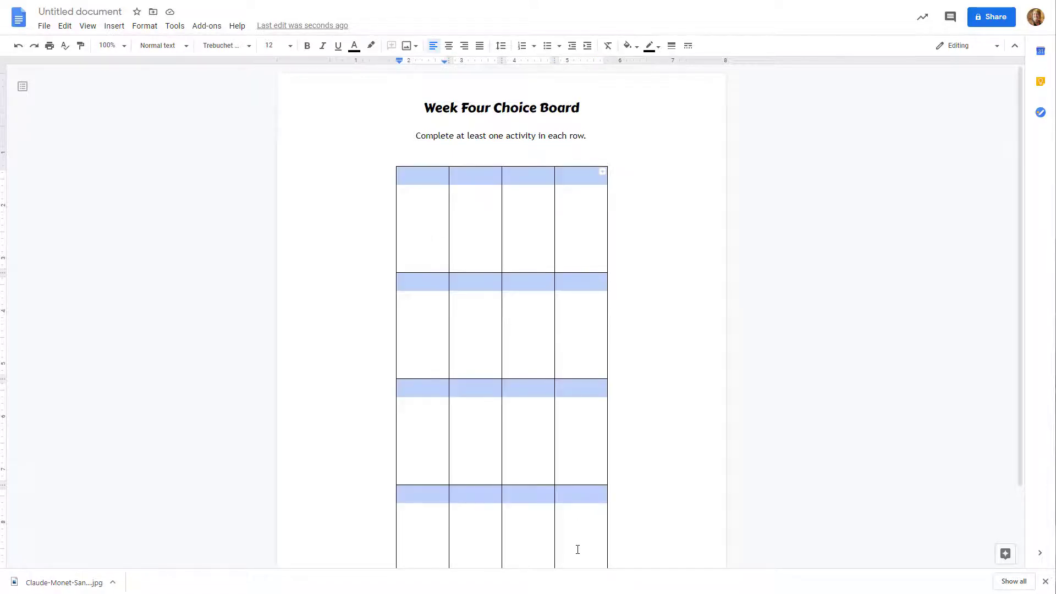
{"action": "scroll", "coordinate": [647, 483], "scroll_direction": "down", "scroll_amount": 2}
{"action": "right_click", "coordinate": [586, 398]}
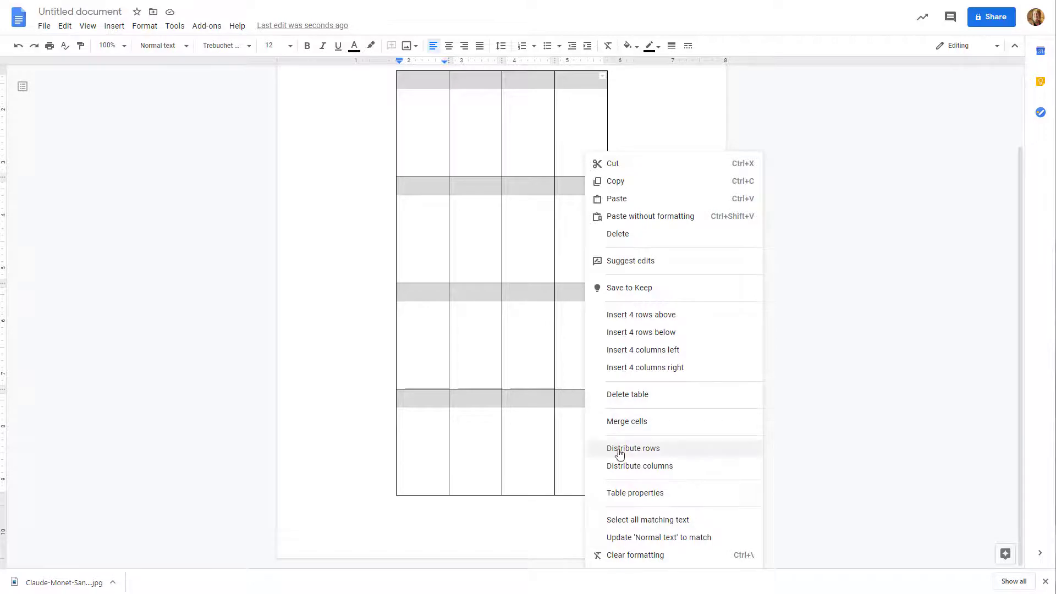
{"action": "left_click", "coordinate": [637, 495]}
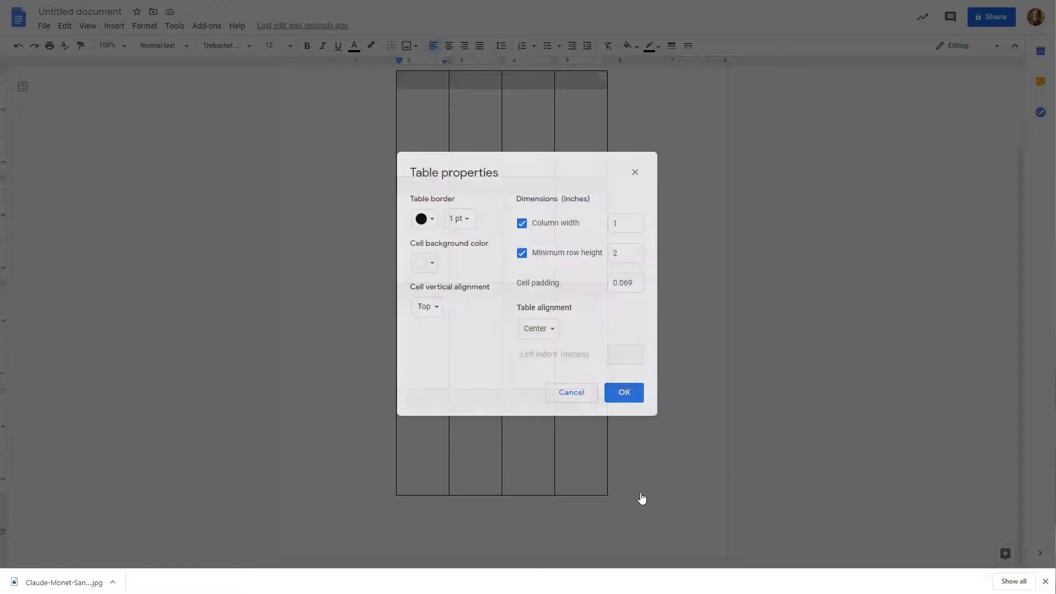
{"action": "double_click", "coordinate": [616, 224]}
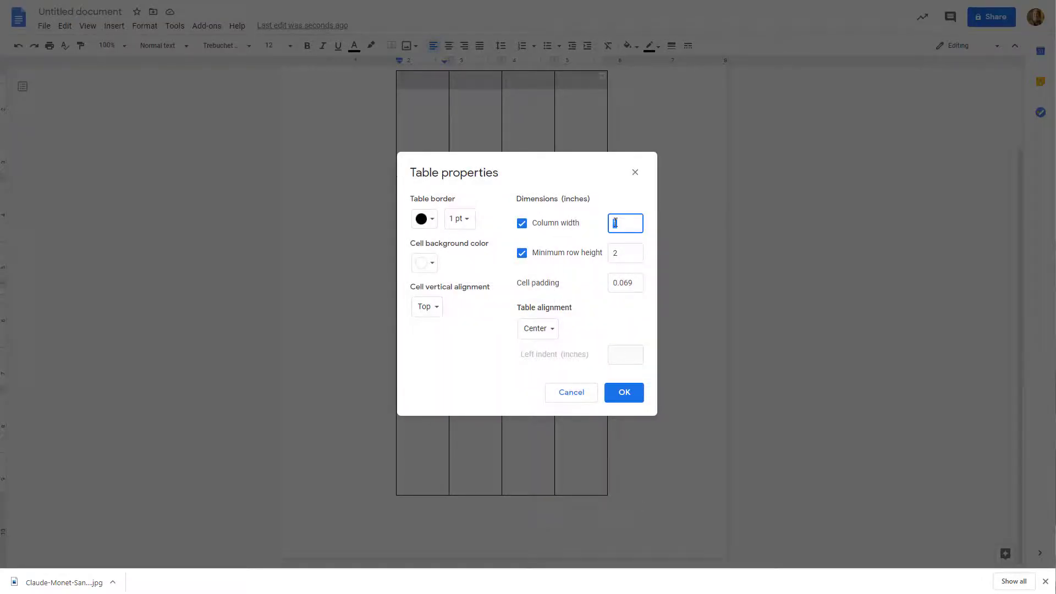
{"action": "type", "text": "2"}
{"action": "left_click", "coordinate": [628, 393]}
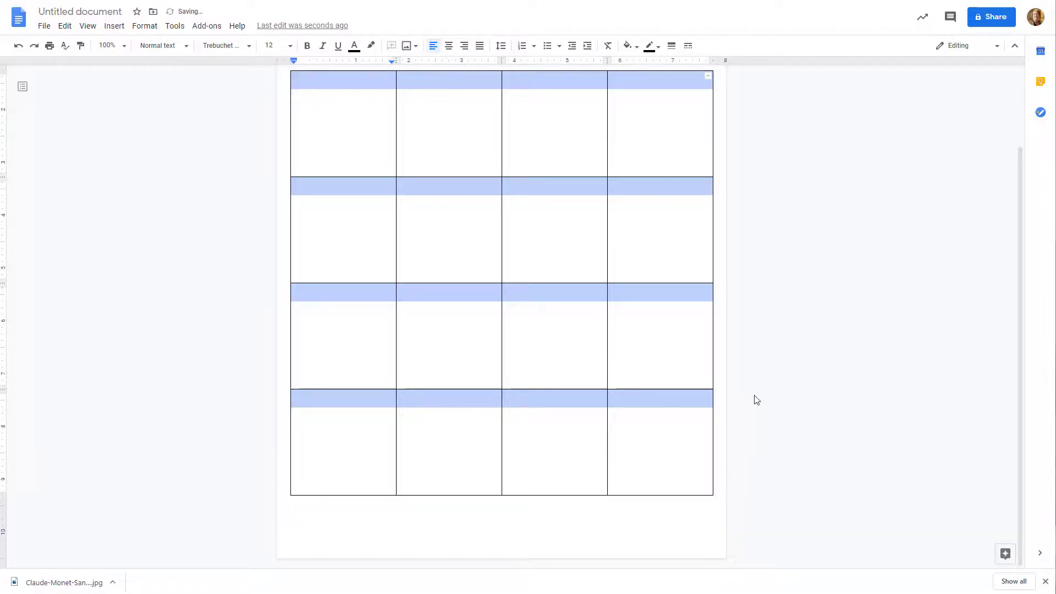
{"action": "left_click", "coordinate": [775, 391]}
{"action": "scroll", "coordinate": [775, 392], "scroll_direction": "up", "scroll_amount": 2}
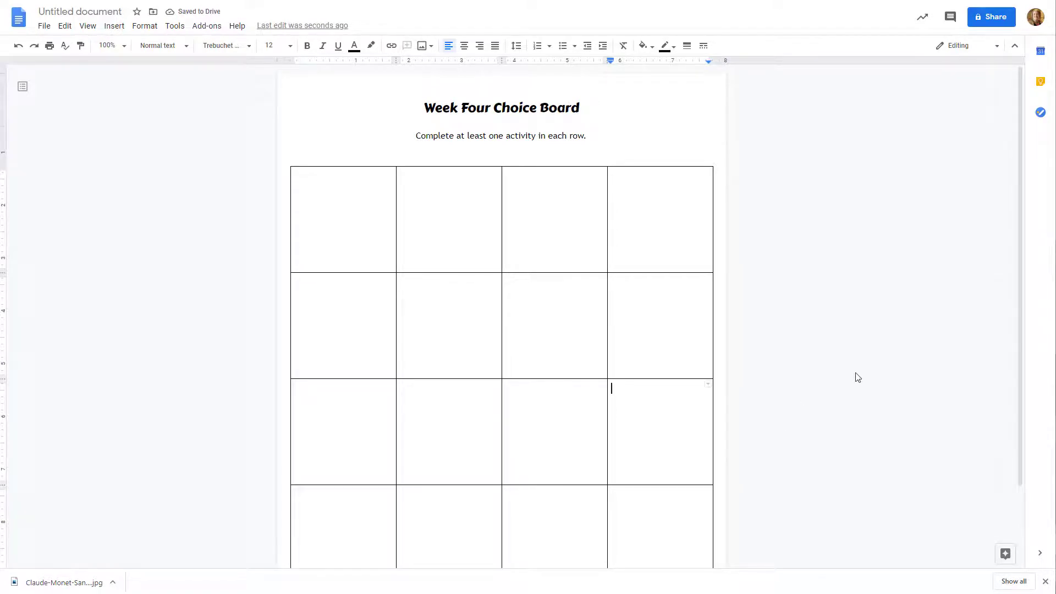
{"action": "scroll", "coordinate": [857, 377], "scroll_direction": "down", "scroll_amount": 1}
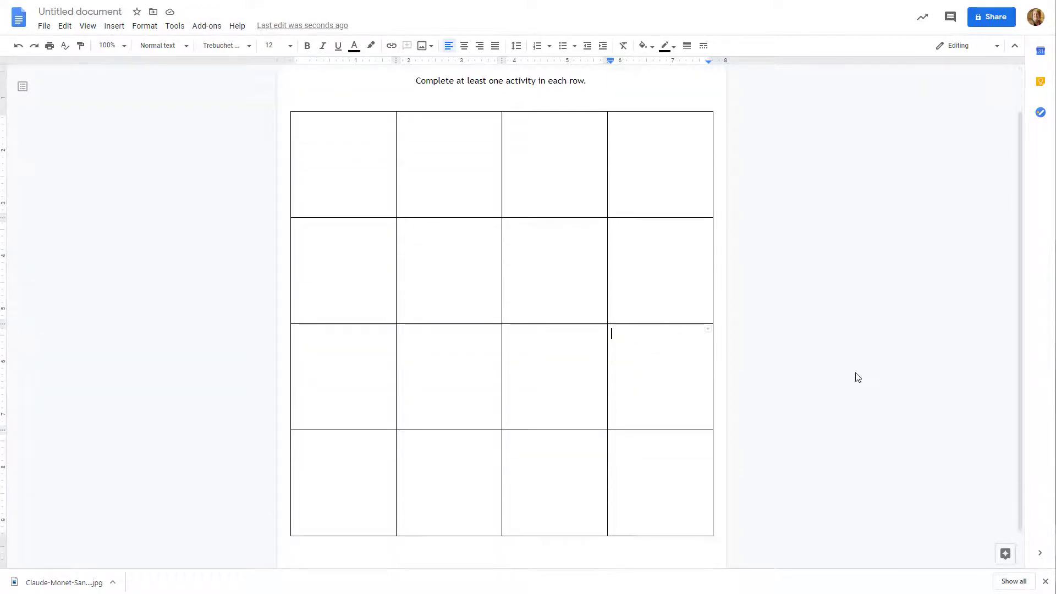
{"action": "scroll", "coordinate": [857, 377], "scroll_direction": "up", "scroll_amount": 1}
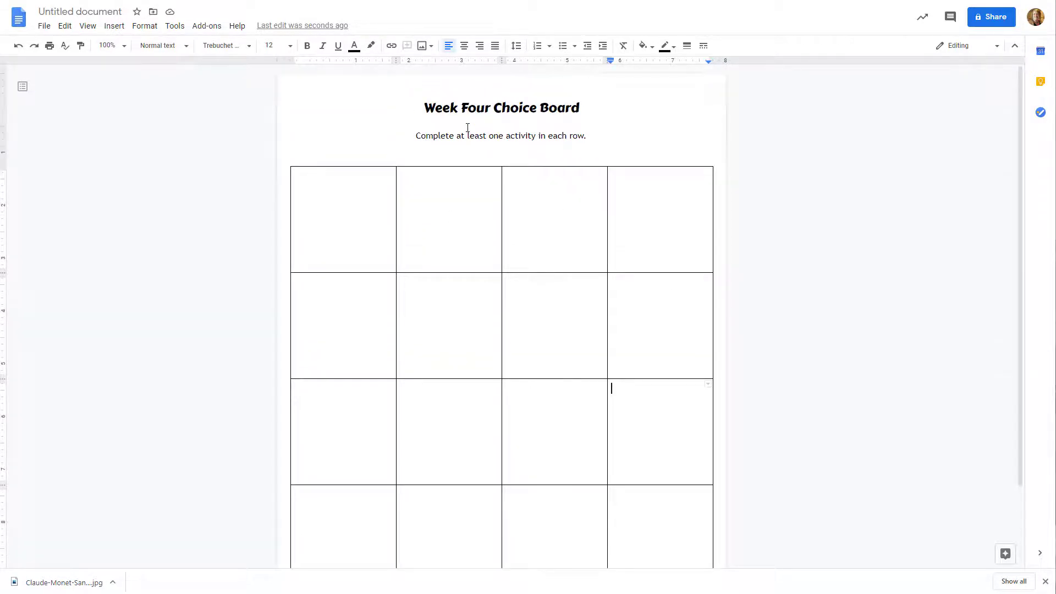
{"action": "left_click", "coordinate": [372, 221]}
{"action": "left_click", "coordinate": [427, 208]}
{"action": "left_click", "coordinate": [542, 205]}
{"action": "left_click", "coordinate": [648, 212]}
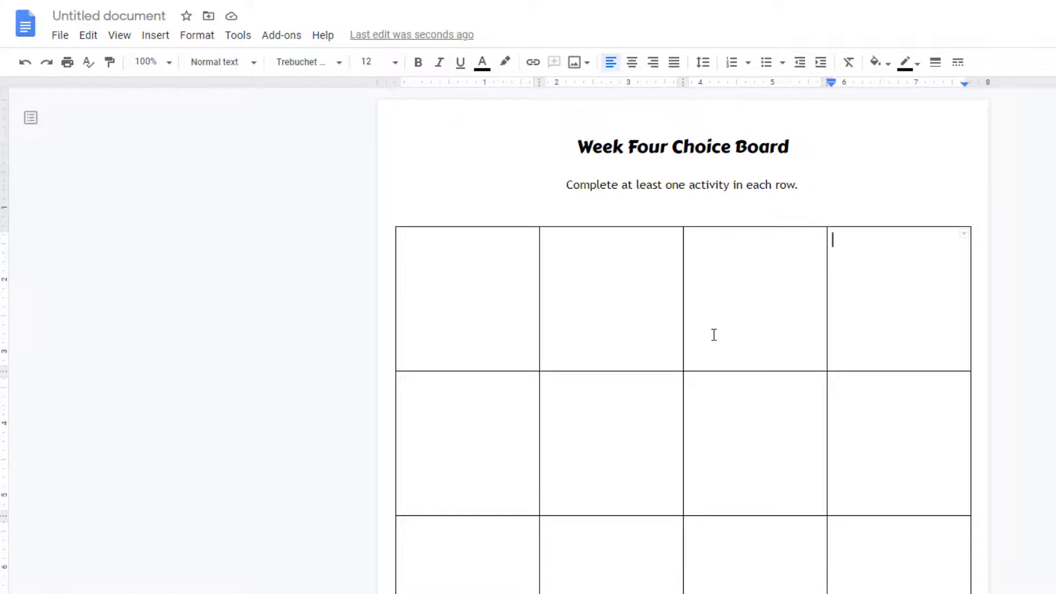
{"action": "double_click", "coordinate": [719, 312]}
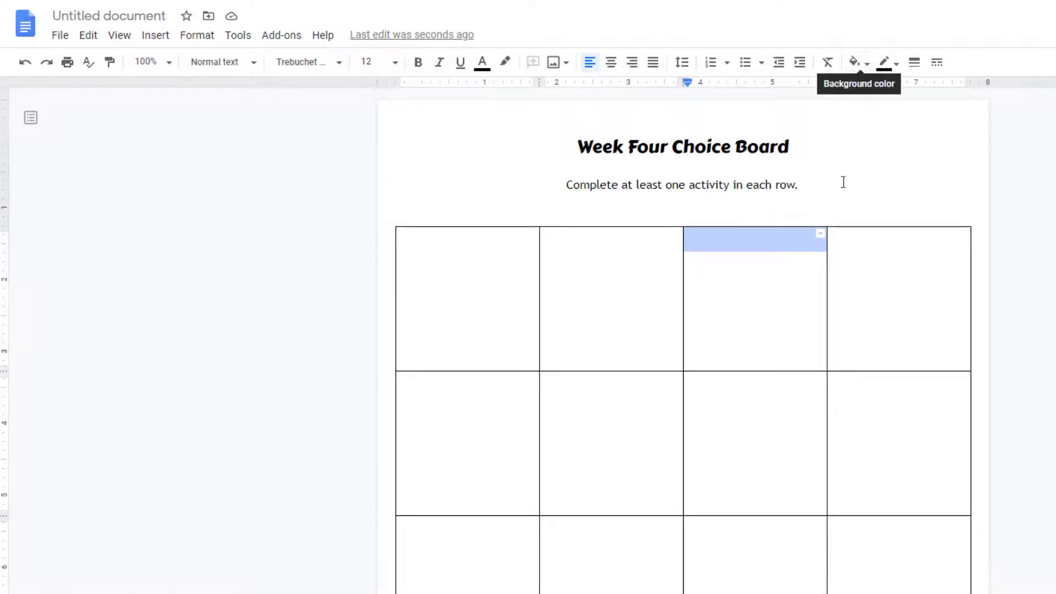
Fill the first cell of the table's top row with light yellow and the second with light green
{"action": "left_click", "coordinate": [481, 240]}
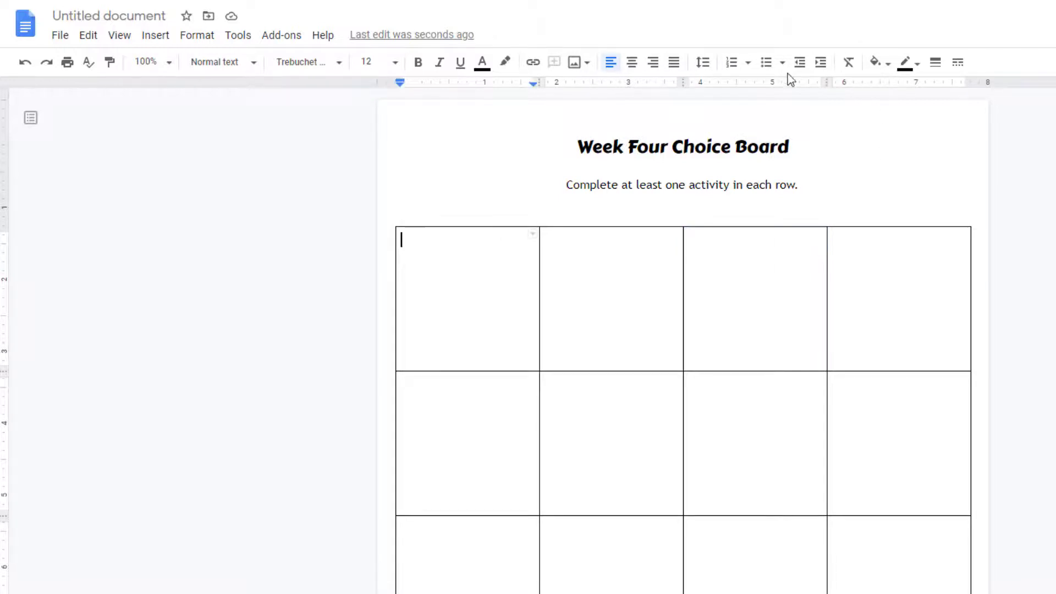
{"action": "left_click", "coordinate": [875, 62]}
{"action": "left_click", "coordinate": [932, 148]}
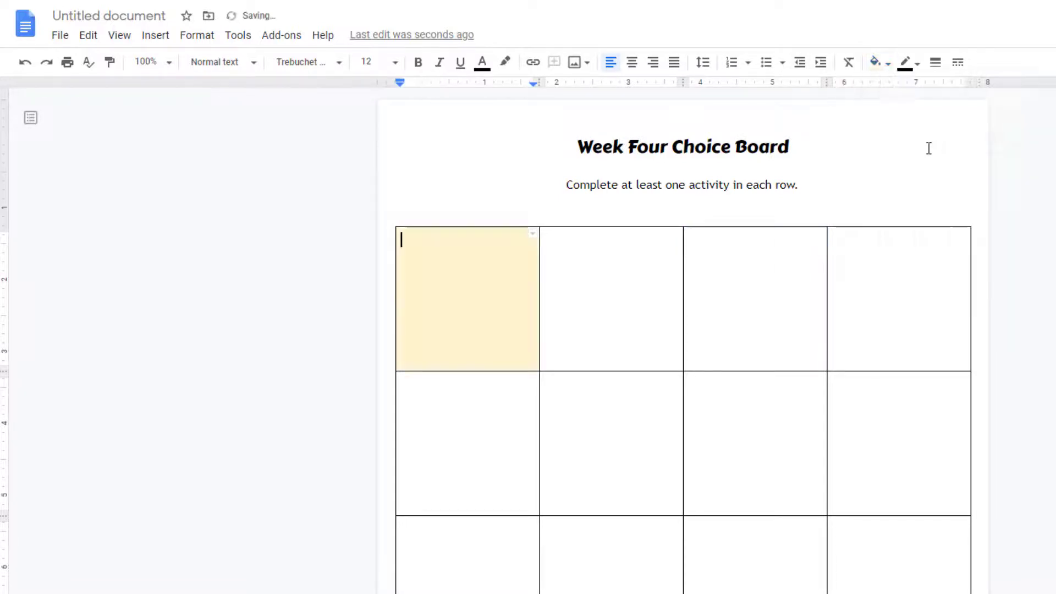
{"action": "left_click", "coordinate": [632, 302]}
{"action": "left_click", "coordinate": [886, 65]}
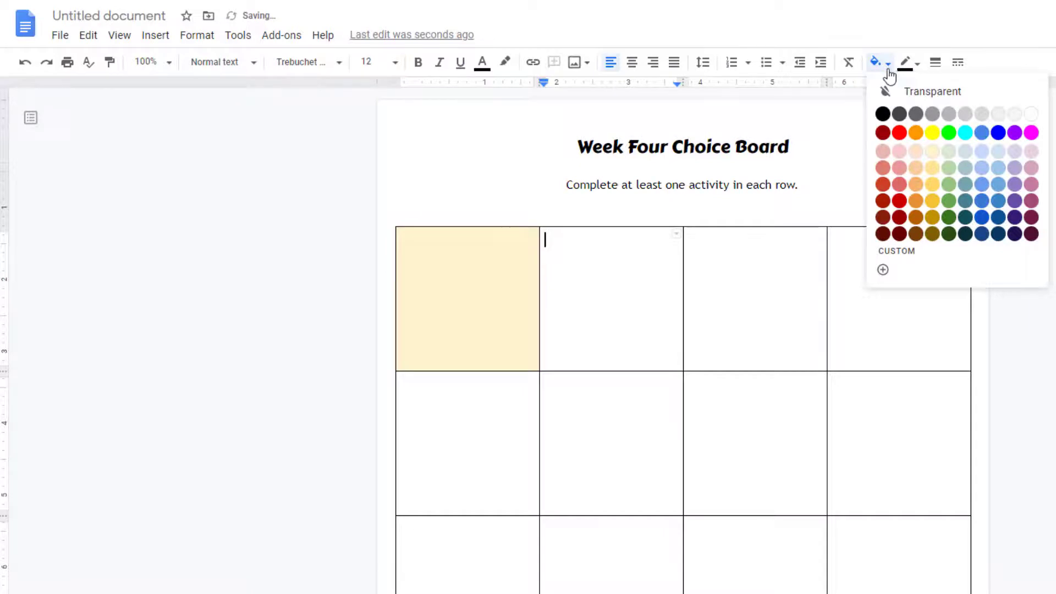
{"action": "left_click", "coordinate": [949, 151]}
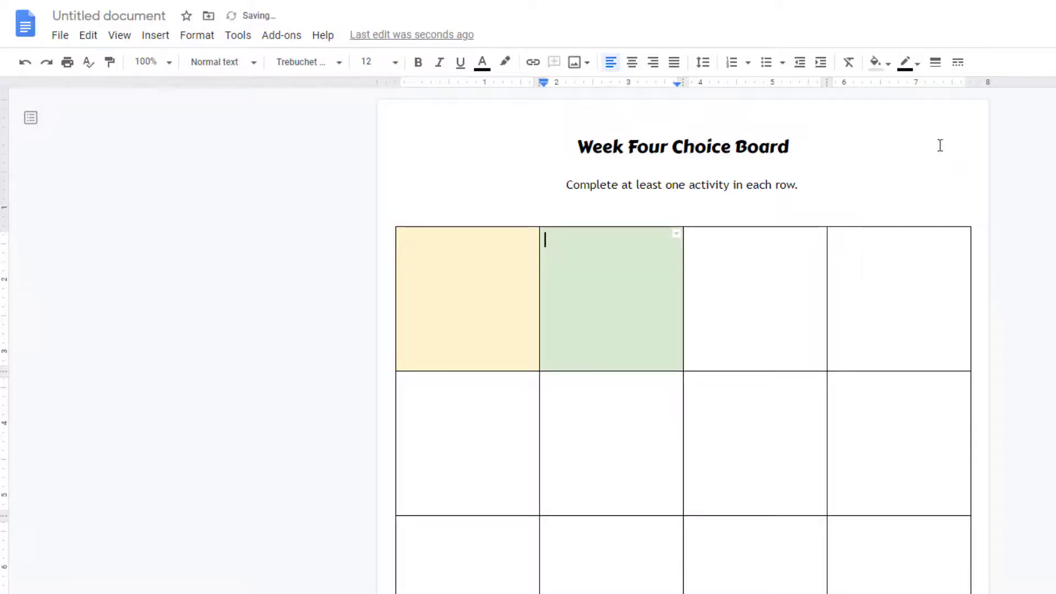
Fill the third cell of the top row with light purple and the fourth with light blue
{"action": "left_click", "coordinate": [785, 297]}
{"action": "left_click", "coordinate": [882, 66]}
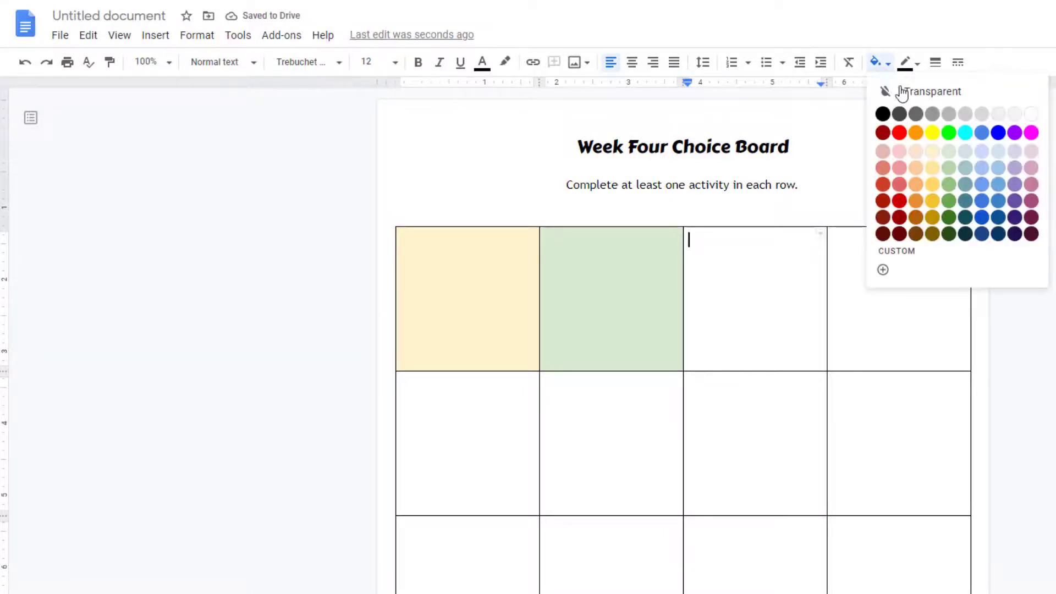
{"action": "left_click", "coordinate": [1014, 152]}
{"action": "left_click", "coordinate": [935, 308]}
{"action": "left_click", "coordinate": [886, 66]}
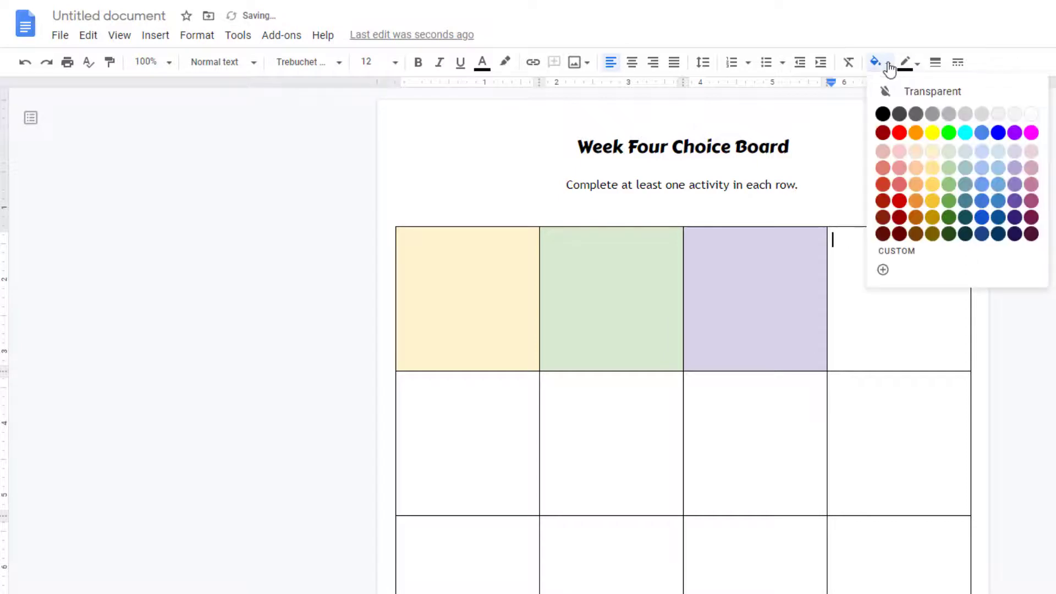
{"action": "left_click", "coordinate": [1004, 161]}
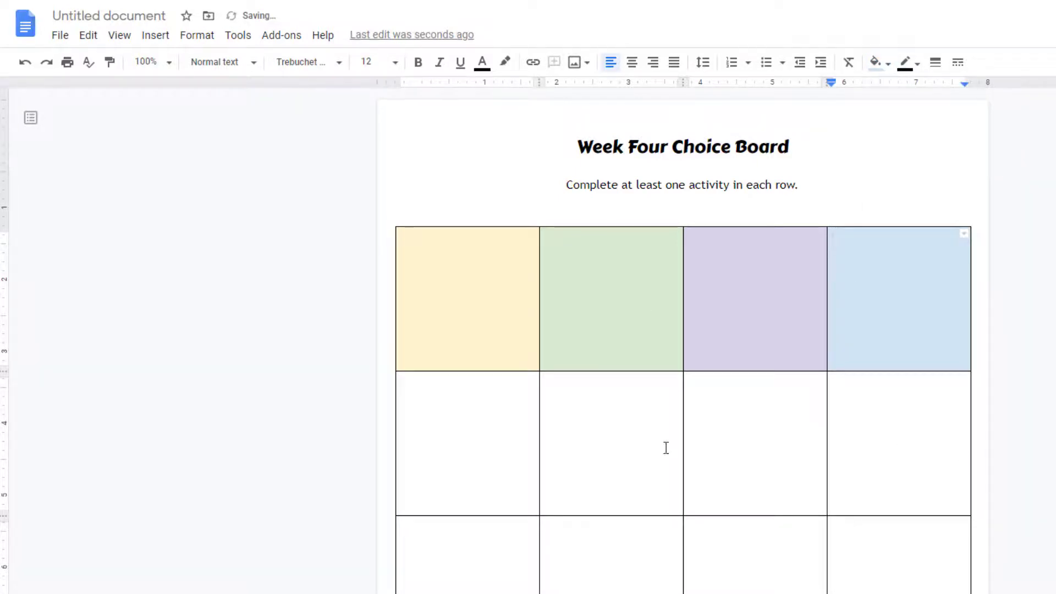
Set the border width of all table cells to 3 pt
{"action": "scroll", "coordinate": [502, 453], "scroll_direction": "down", "scroll_amount": 1}
{"action": "scroll", "coordinate": [502, 453], "scroll_direction": "down", "scroll_amount": 1}
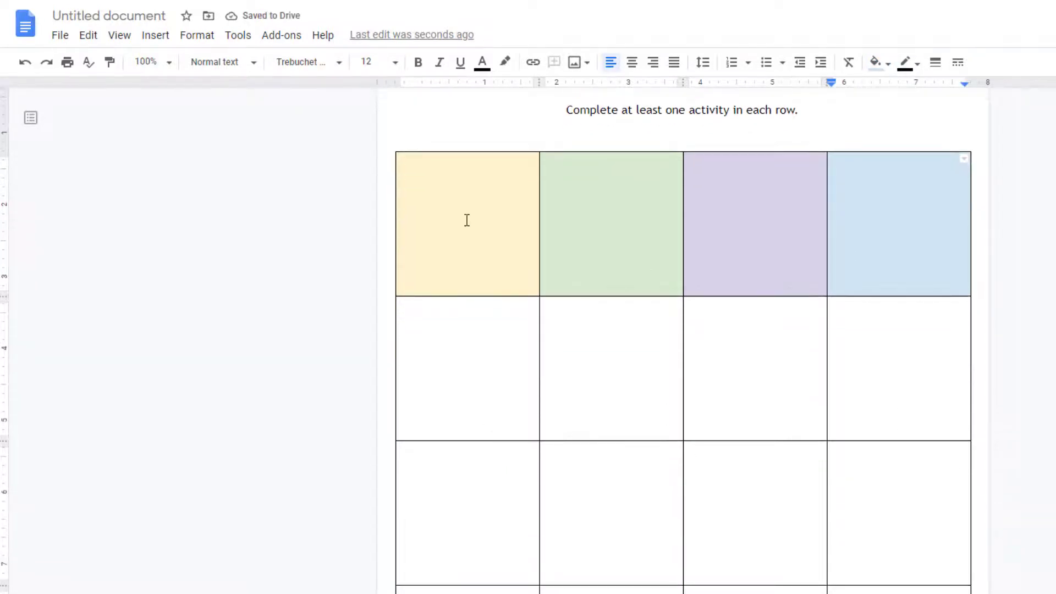
{"action": "scroll", "coordinate": [462, 285], "scroll_direction": "up", "scroll_amount": 2}
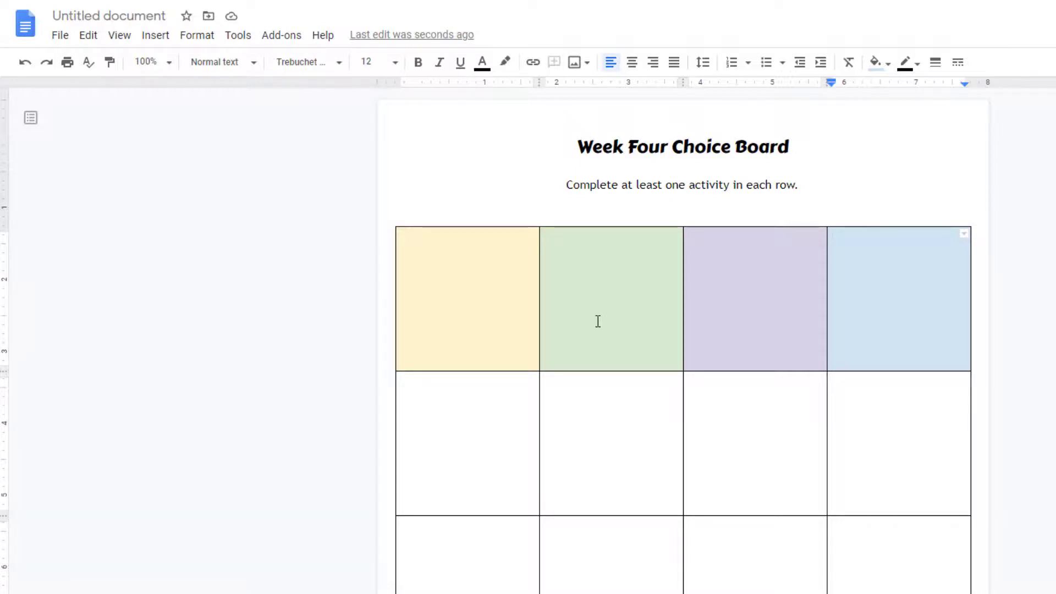
{"action": "left_click_drag", "start_coordinate": [500, 285], "coordinate": [823, 498]}
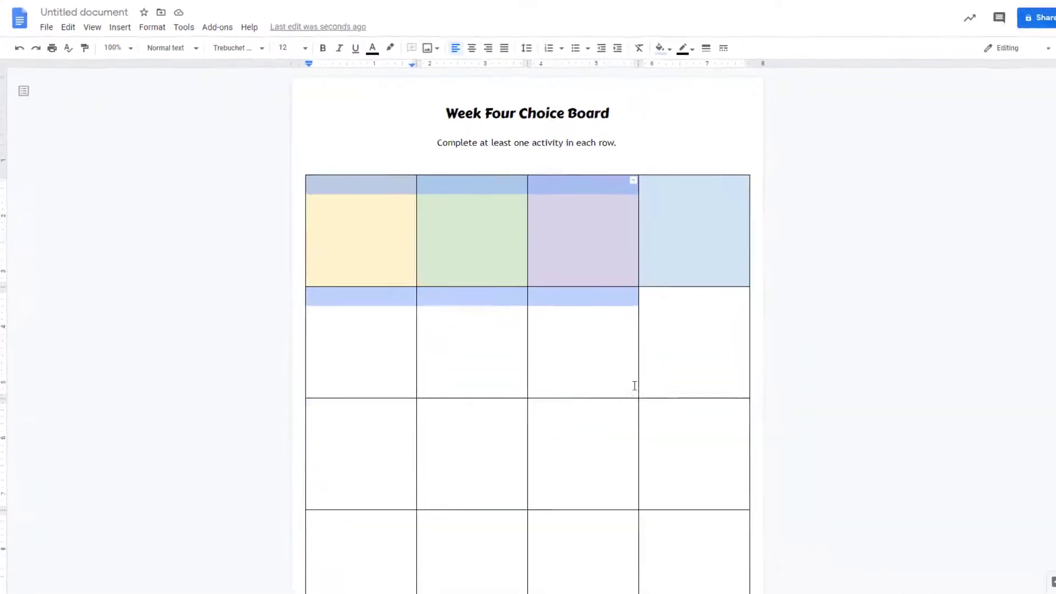
{"action": "left_click_drag", "start_coordinate": [635, 385], "coordinate": [691, 544]}
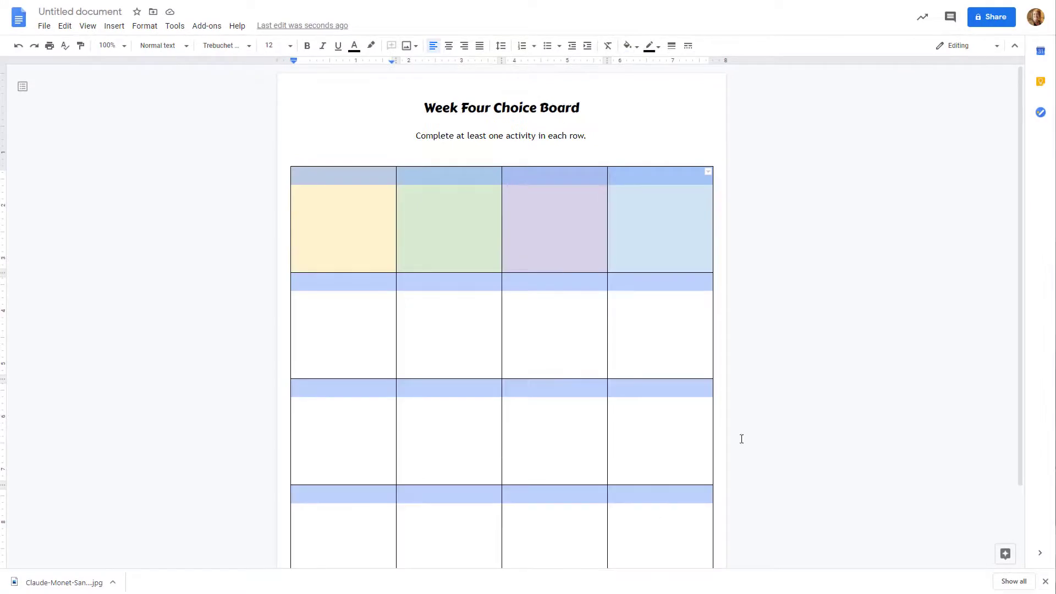
{"action": "scroll", "coordinate": [741, 438], "scroll_direction": "down", "scroll_amount": 2}
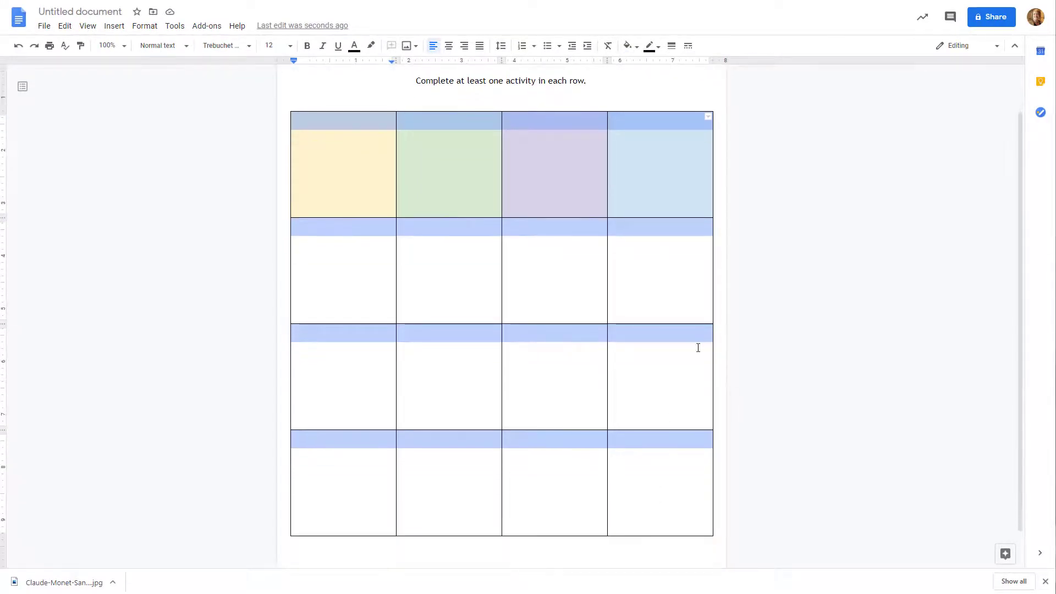
{"action": "left_click", "coordinate": [674, 48]}
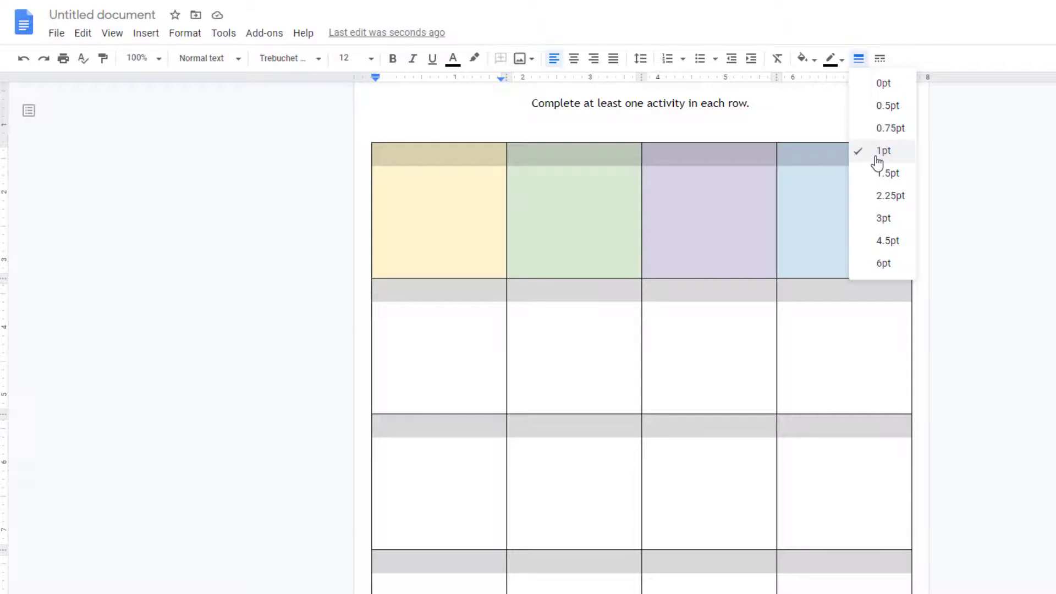
{"action": "left_click", "coordinate": [884, 219]}
{"action": "left_click", "coordinate": [829, 369]}
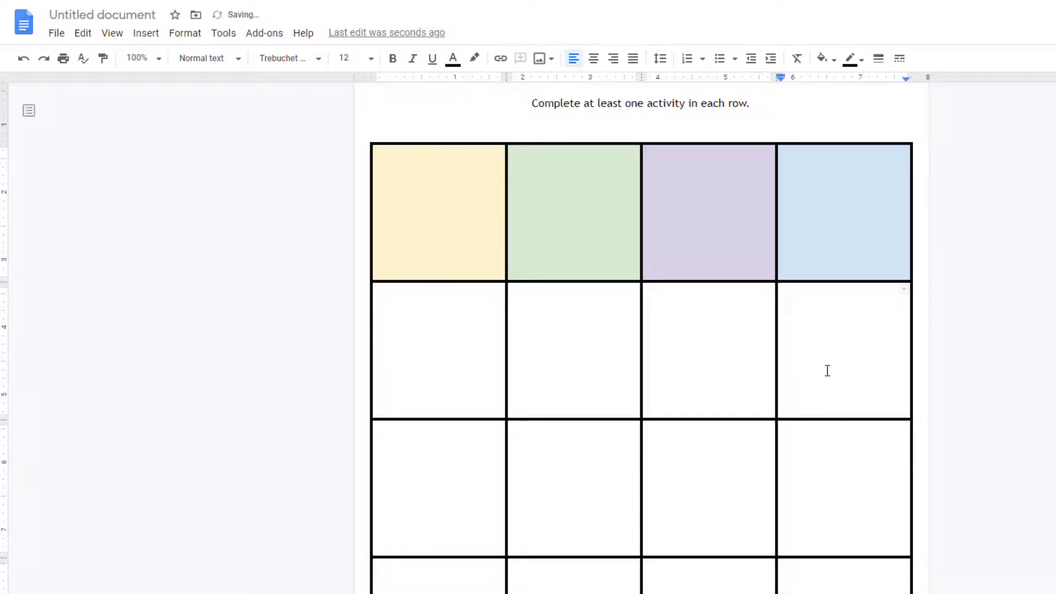
Try a dotted border on all table cells, then set their border style to dashed
{"action": "left_click_drag", "start_coordinate": [481, 229], "coordinate": [879, 591]}
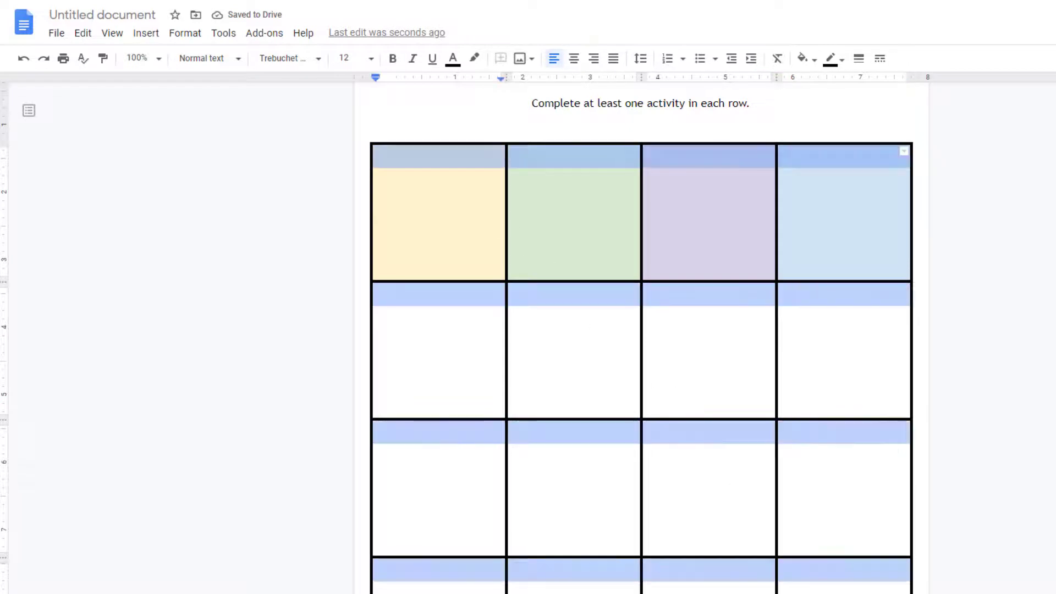
{"action": "left_click", "coordinate": [880, 58]}
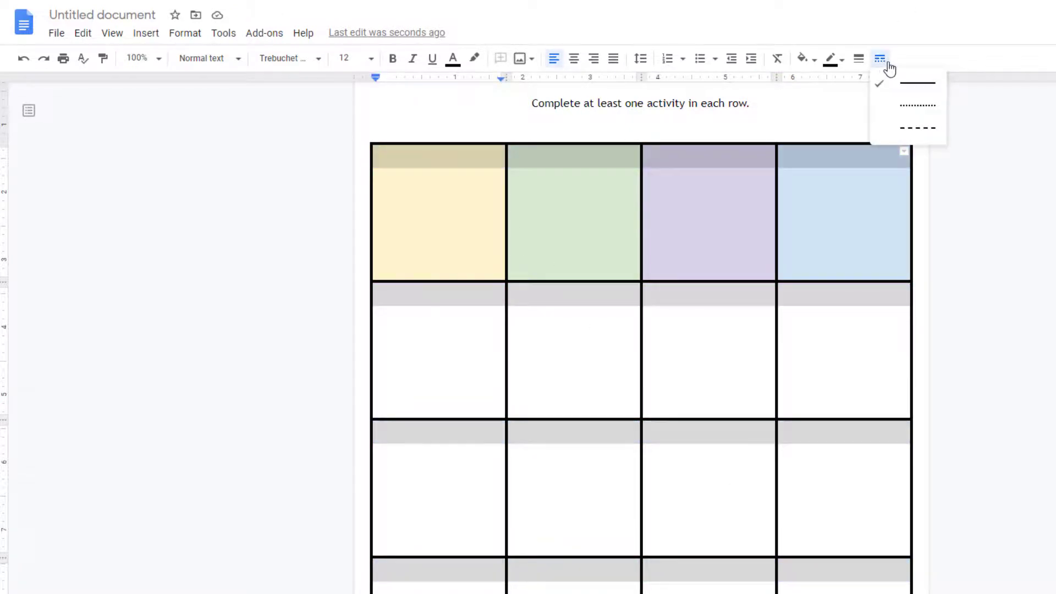
{"action": "left_click", "coordinate": [920, 115]}
{"action": "left_click", "coordinate": [880, 59]}
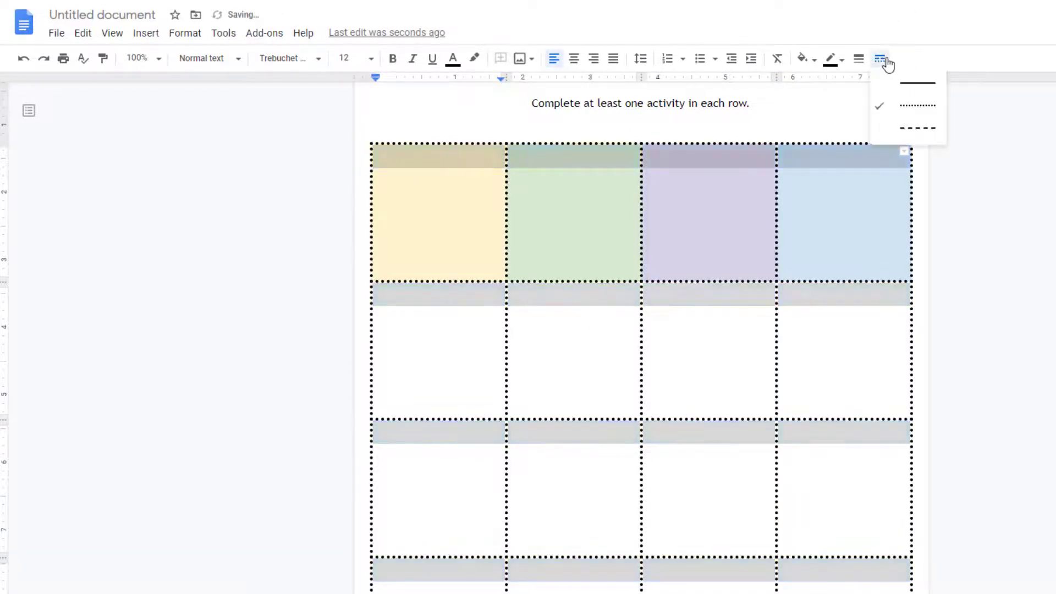
{"action": "left_click", "coordinate": [912, 128]}
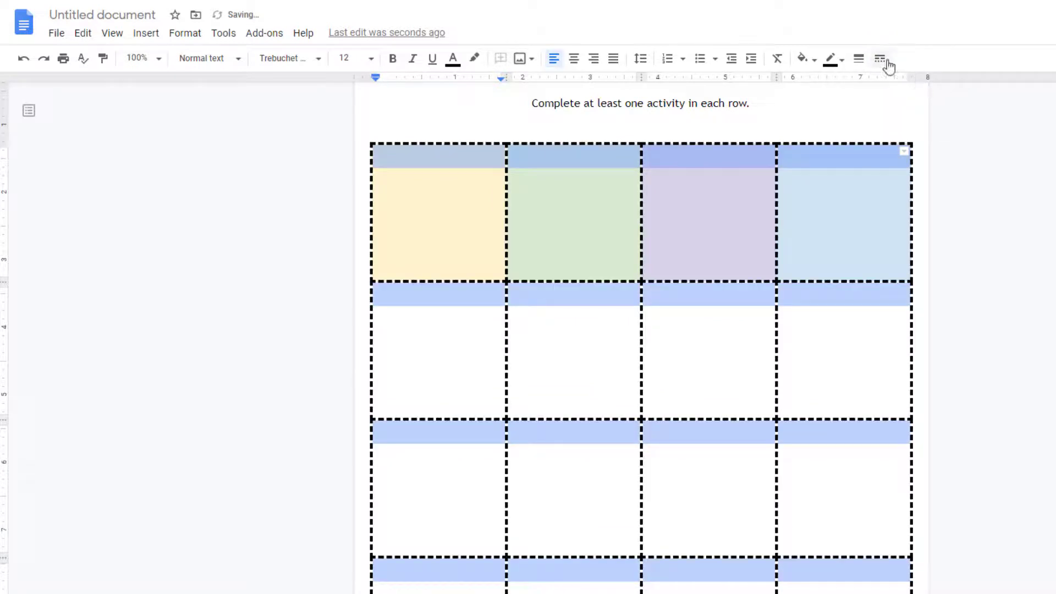
{"action": "left_click", "coordinate": [981, 281]}
{"action": "scroll", "coordinate": [981, 280], "scroll_direction": "up", "scroll_amount": 2}
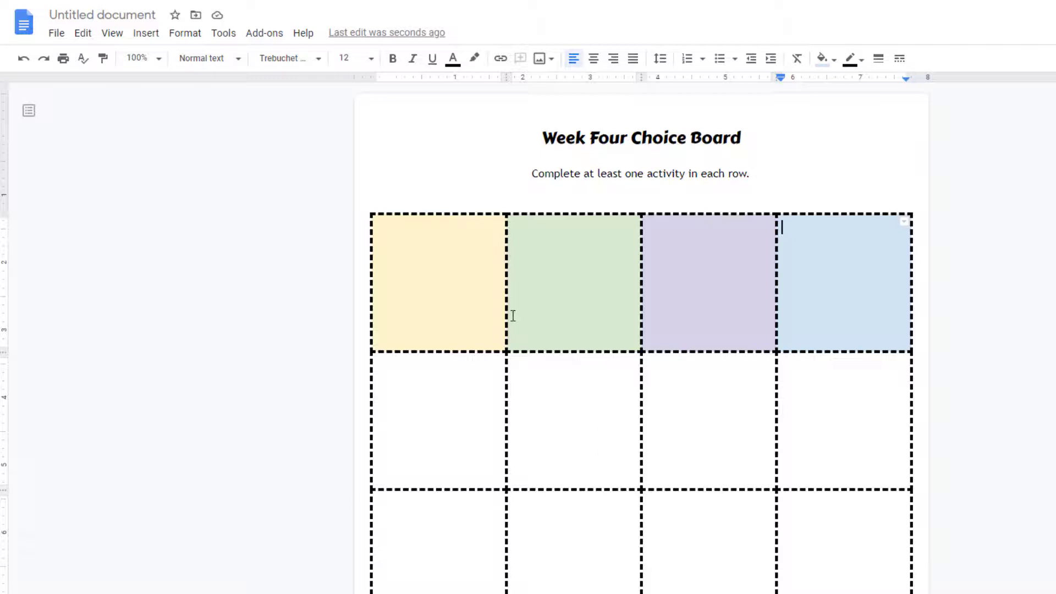
Paste the centred text "View the documentary and write a paragraph reflecting on your personal connection with this piece." into the yellow cell
{"action": "double_click", "coordinate": [469, 386]}
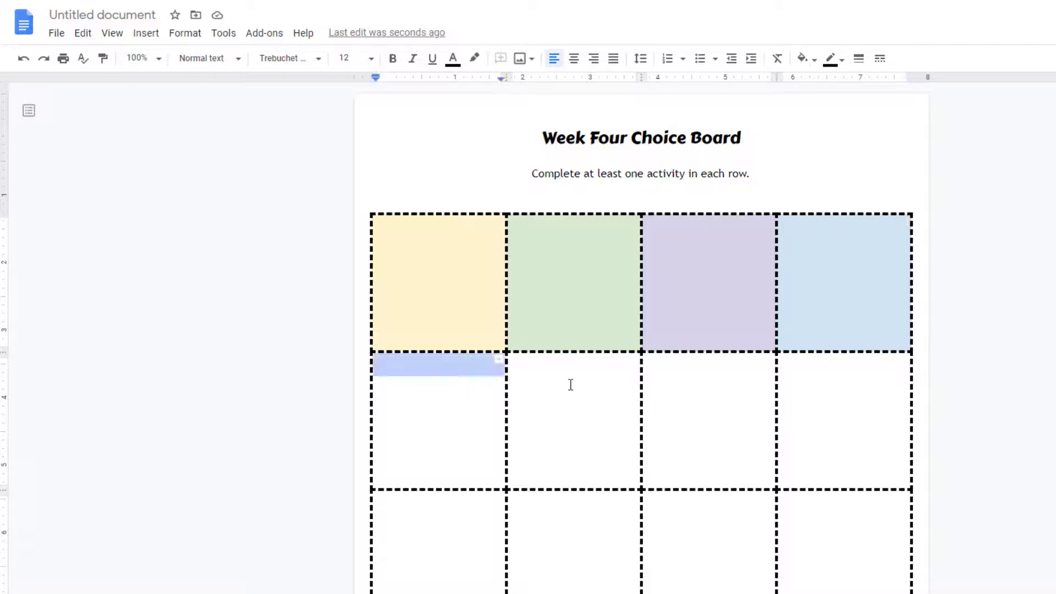
{"action": "left_click", "coordinate": [571, 384]}
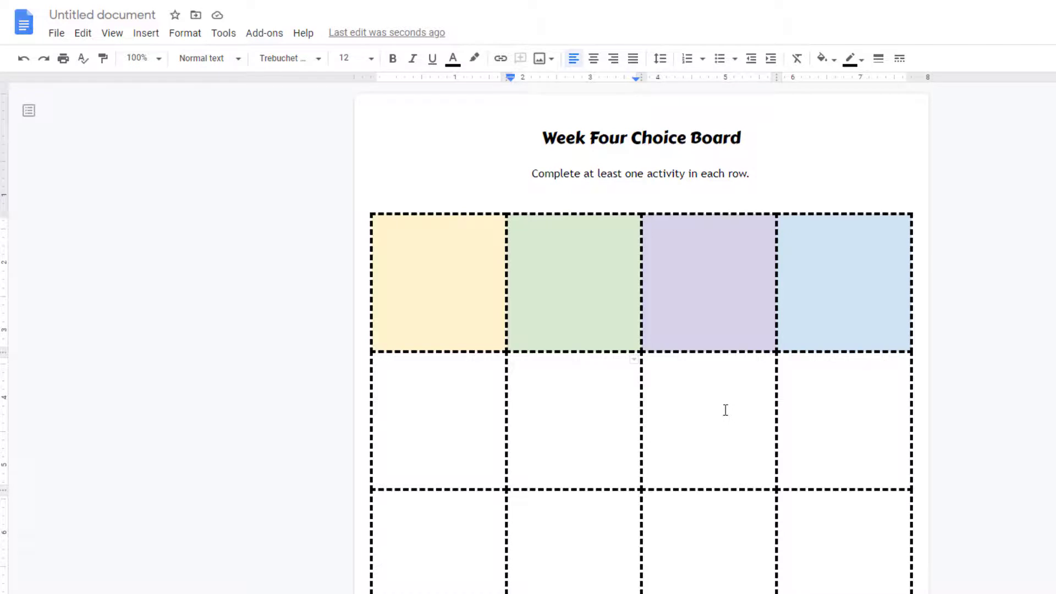
{"action": "left_click", "coordinate": [419, 382]}
{"action": "left_click", "coordinate": [438, 284]}
{"action": "type", "text": "View the documentary and write a paragraph reflecting on your personal connection with this piece."}
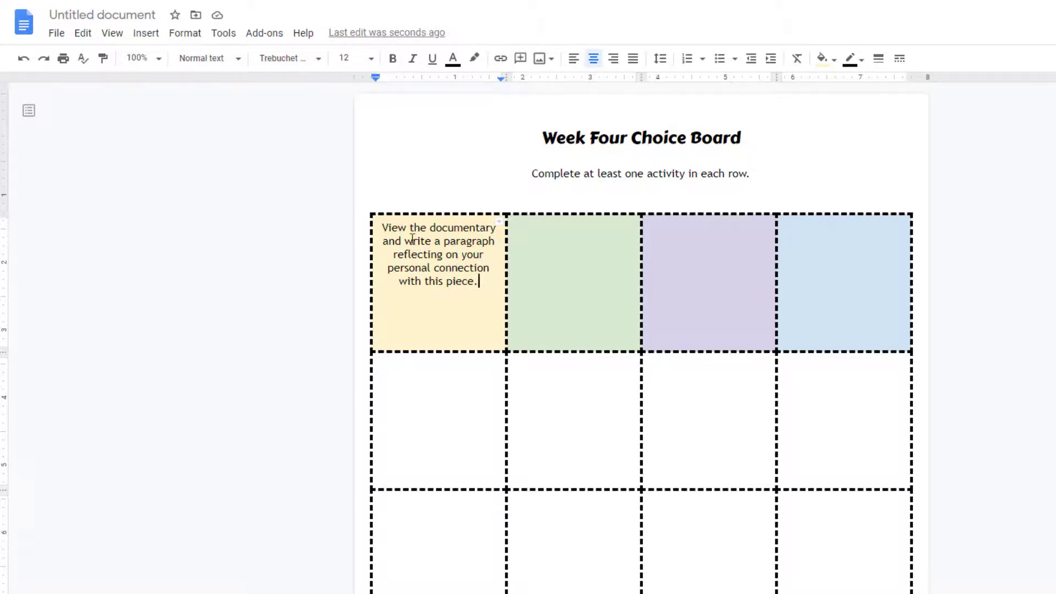
Set the vertical alignment of the yellow cell's text to Middle in the table properties
{"action": "right_click", "coordinate": [381, 264]}
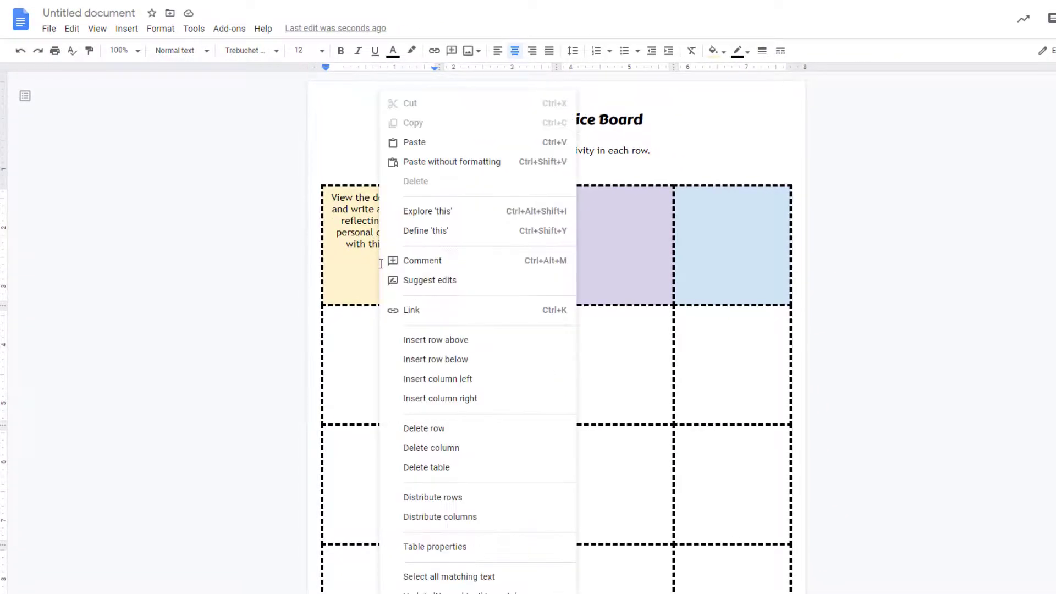
{"action": "left_click", "coordinate": [476, 551]}
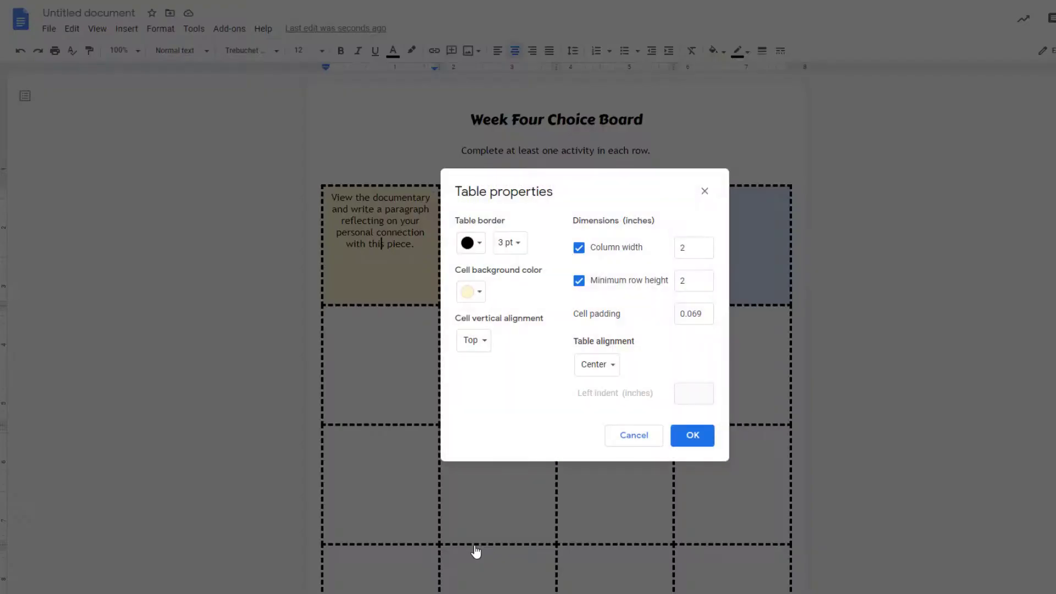
{"action": "left_click", "coordinate": [473, 344]}
{"action": "left_click", "coordinate": [492, 368]}
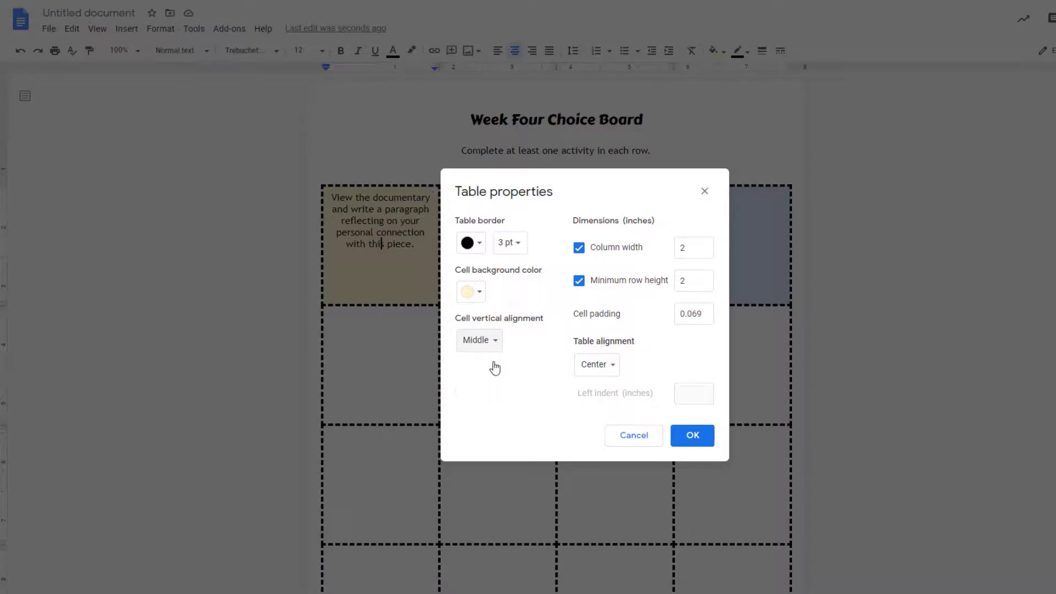
{"action": "left_click", "coordinate": [699, 434]}
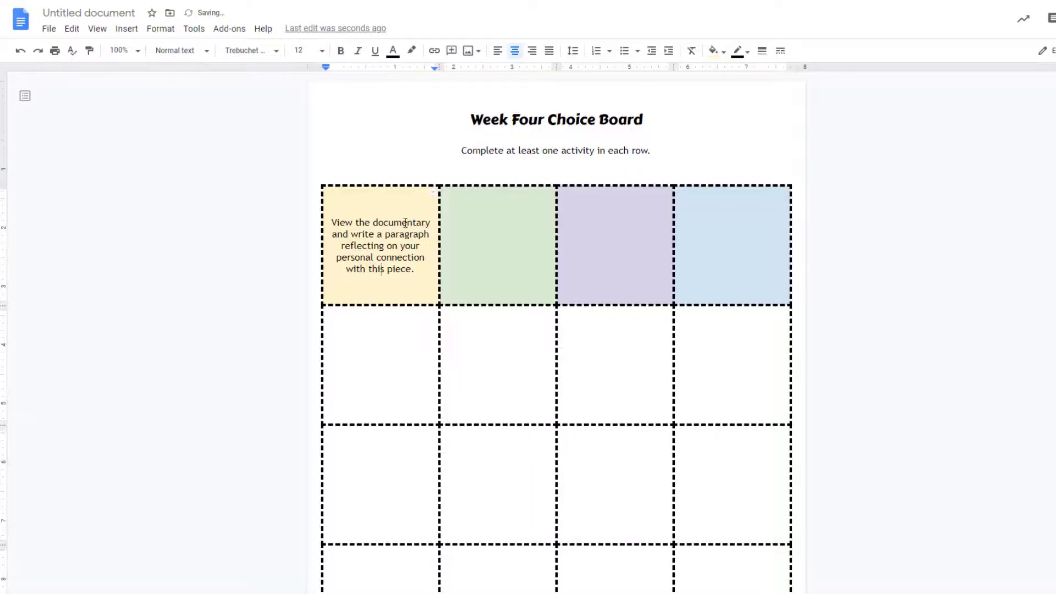
{"action": "left_click", "coordinate": [495, 252]}
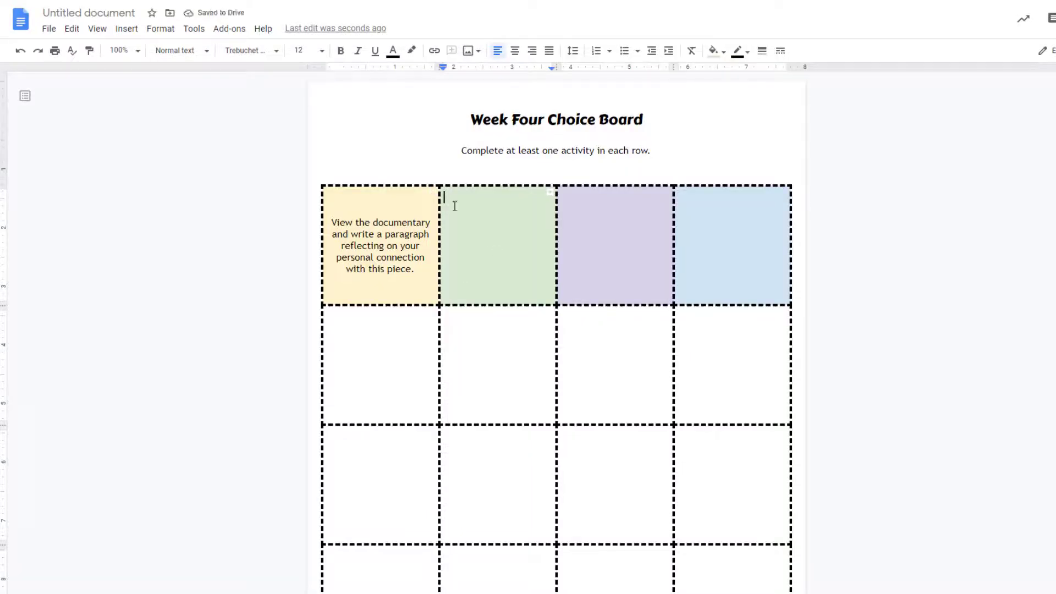
{"action": "left_click", "coordinate": [718, 230]}
{"action": "left_click", "coordinate": [405, 235]}
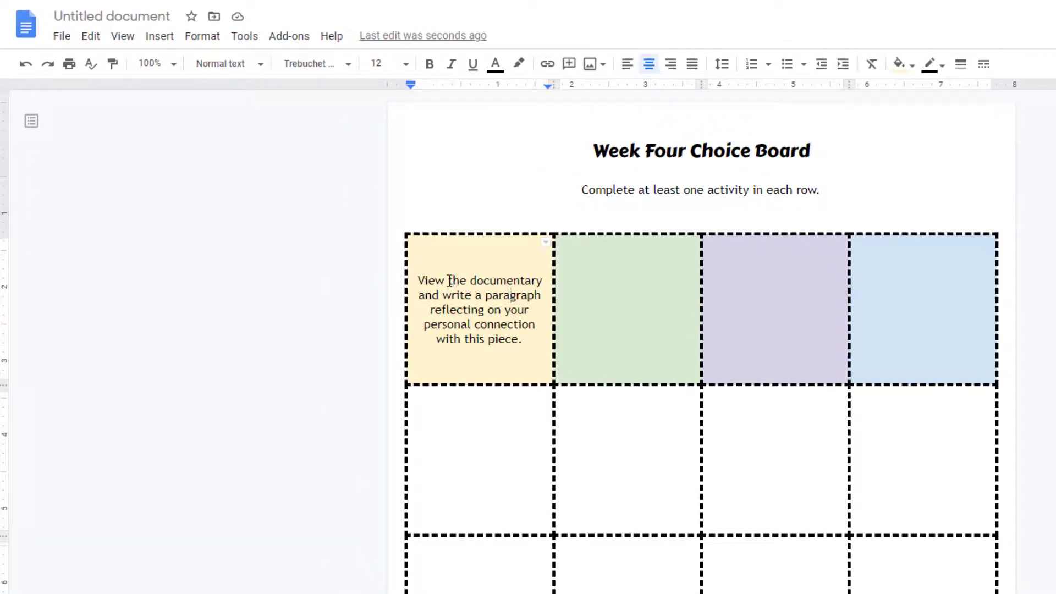
{"action": "left_click_drag", "start_coordinate": [447, 280], "coordinate": [543, 286]}
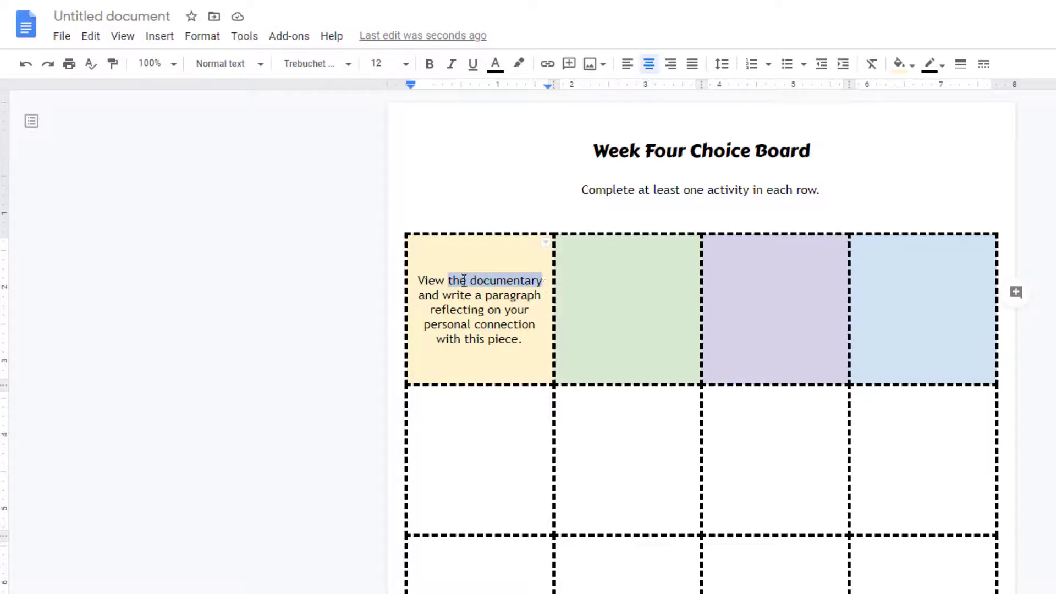
{"action": "left_click", "coordinate": [553, 66]}
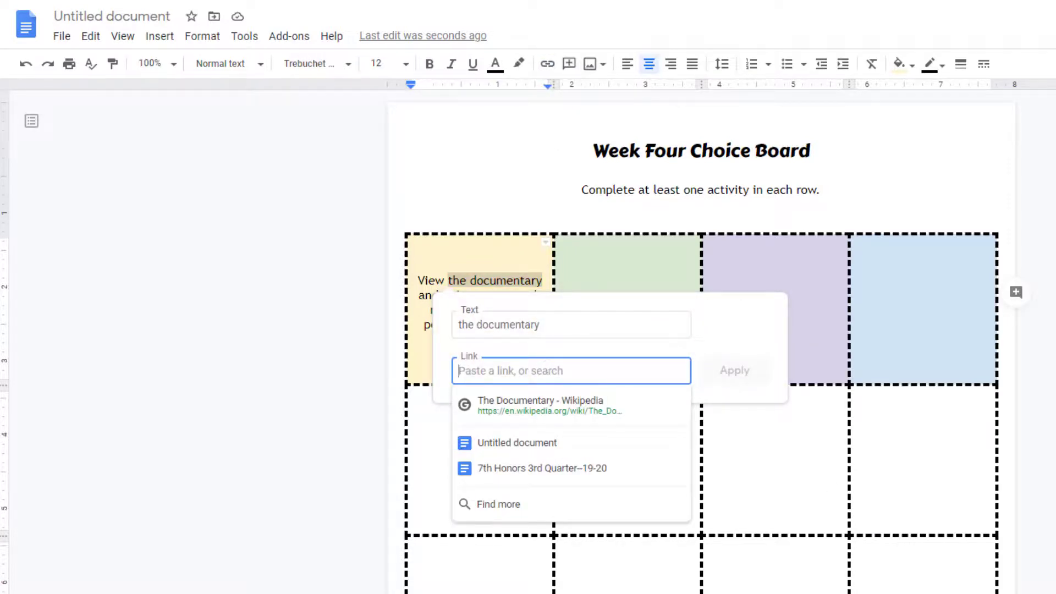
{"action": "type", "text": "https://blog.tcea.org/wakelet-choice-boards/"}
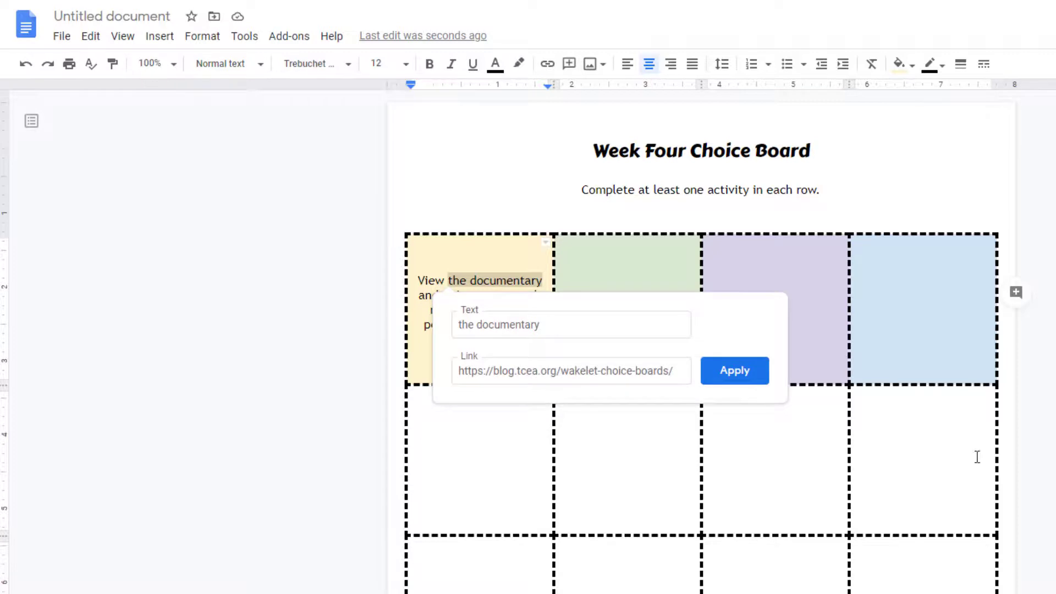
{"action": "left_click", "coordinate": [757, 376]}
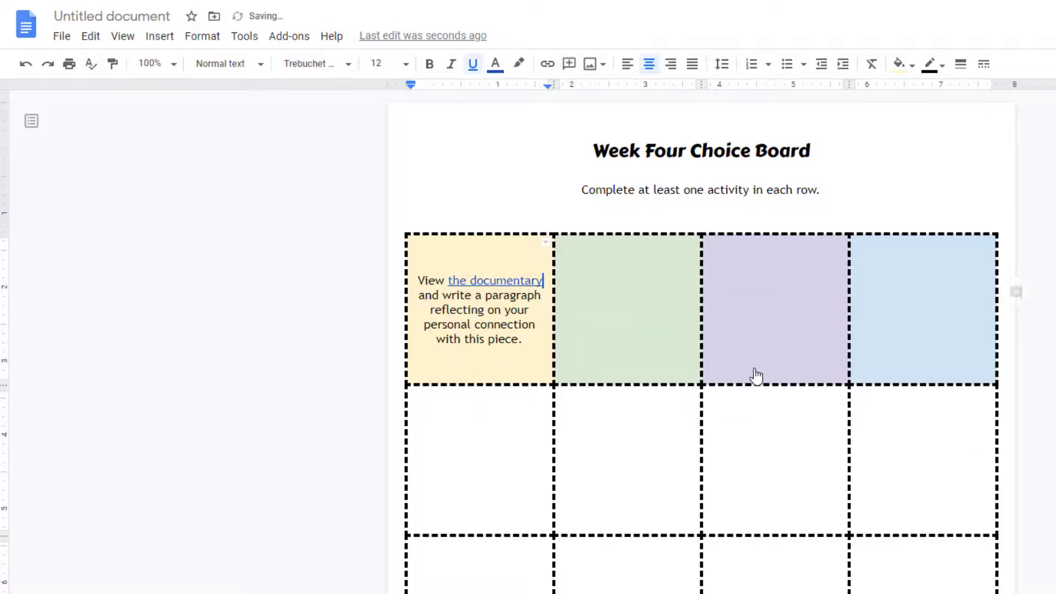
{"action": "left_click", "coordinate": [684, 342]}
{"action": "left_click", "coordinate": [515, 281]}
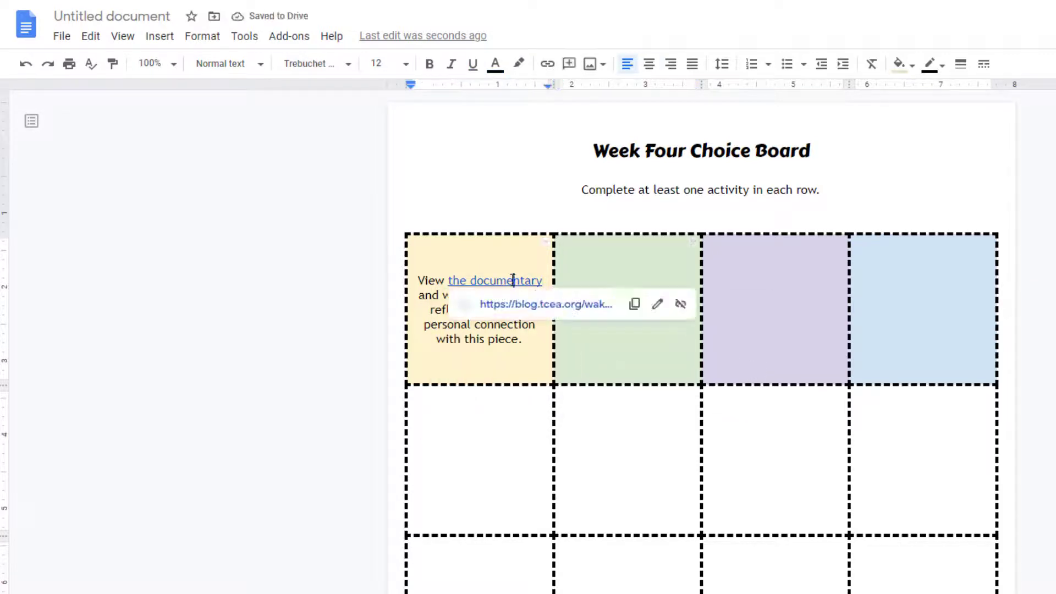
{"action": "left_click", "coordinate": [755, 304]}
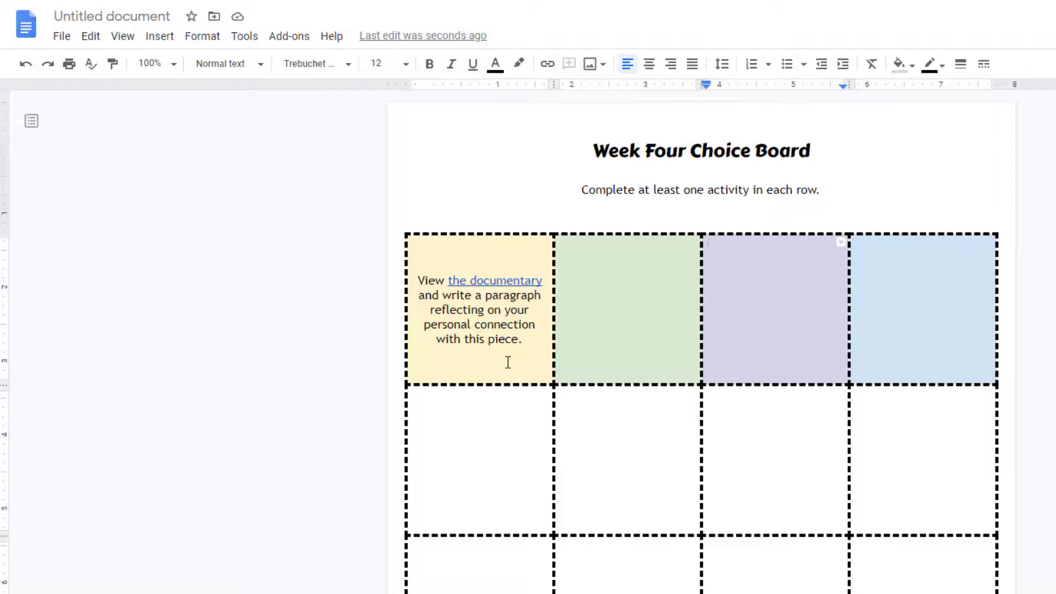
Search the web for "pencil" images, insert the horizontal orange pencil with a pink eraser into the green cell, and select it
{"action": "left_click", "coordinate": [584, 283]}
{"action": "left_click", "coordinate": [605, 66]}
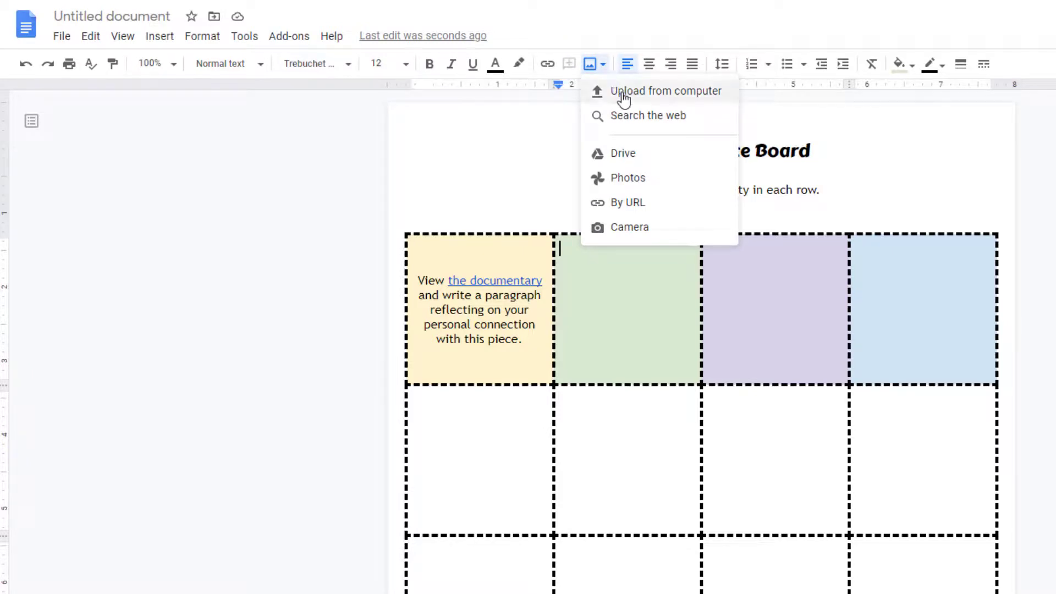
{"action": "left_click", "coordinate": [681, 122]}
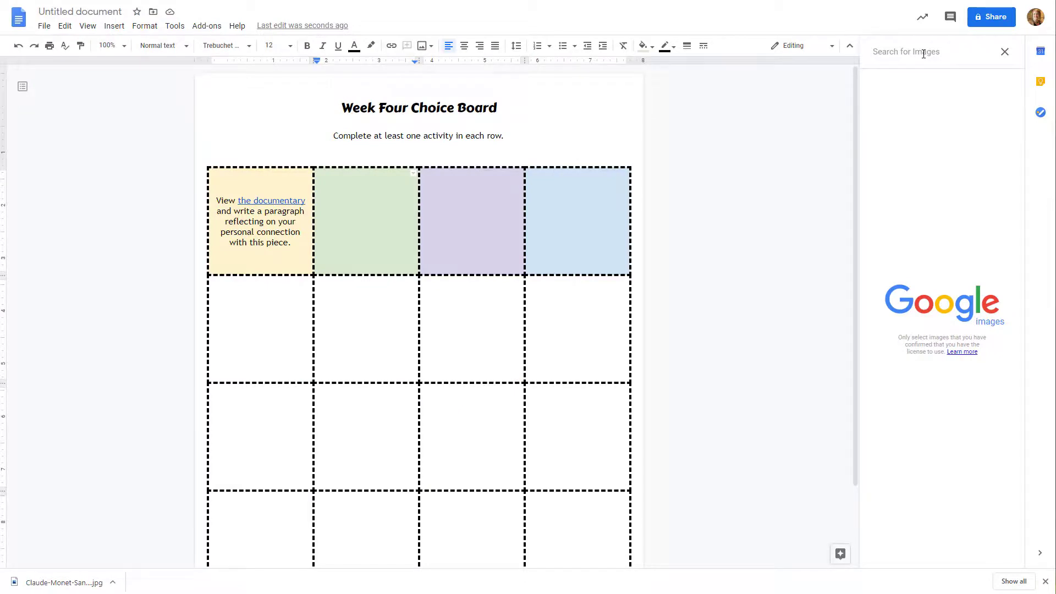
{"action": "type", "text": "pencil"}
{"action": "key", "text": "Return"}
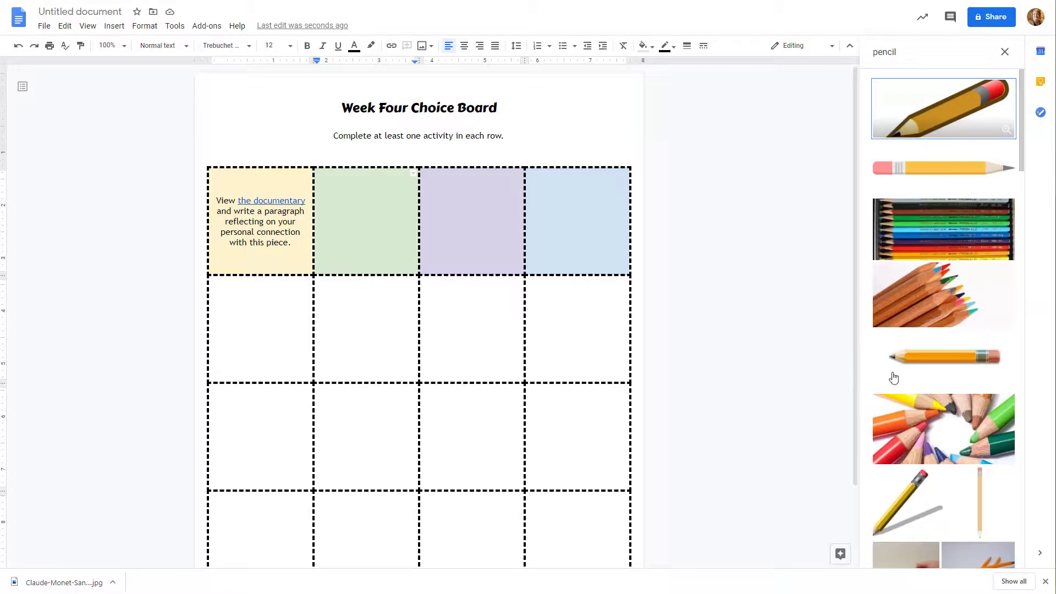
{"action": "left_click", "coordinate": [972, 379]}
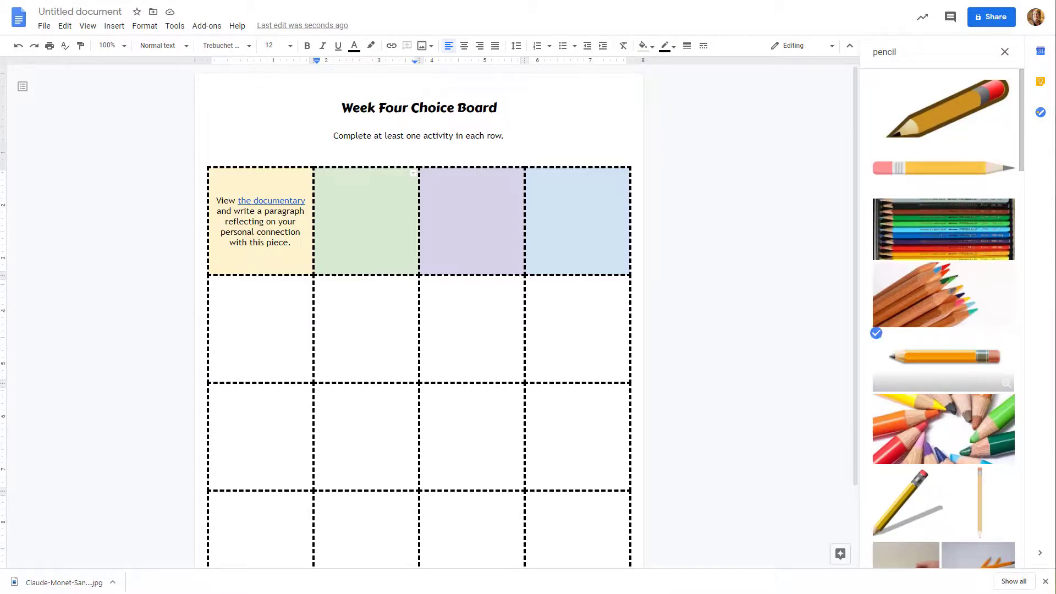
{"action": "left_click", "coordinate": [994, 557]}
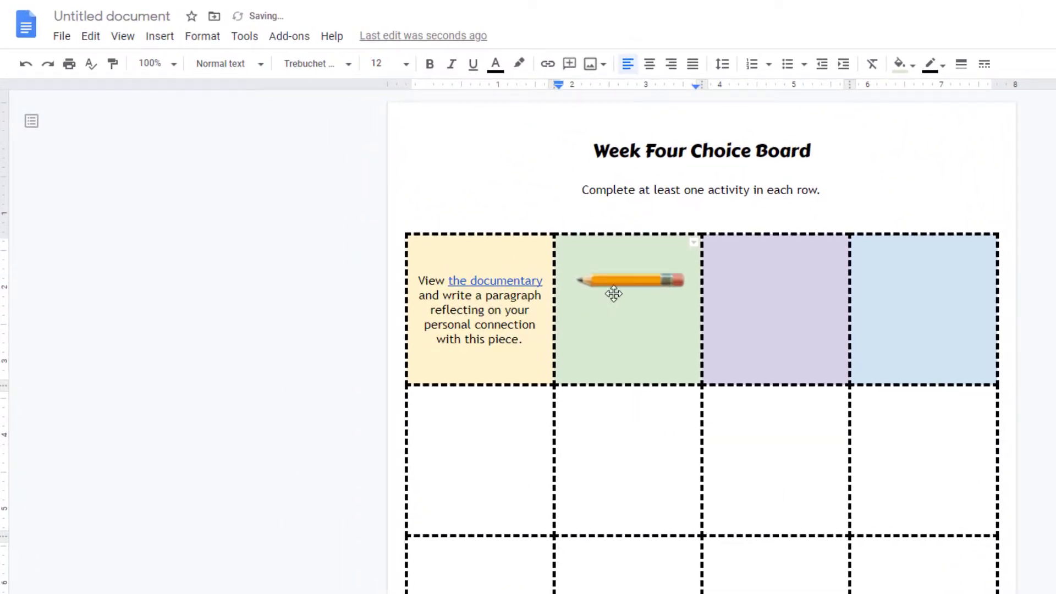
{"action": "left_click", "coordinate": [613, 293]}
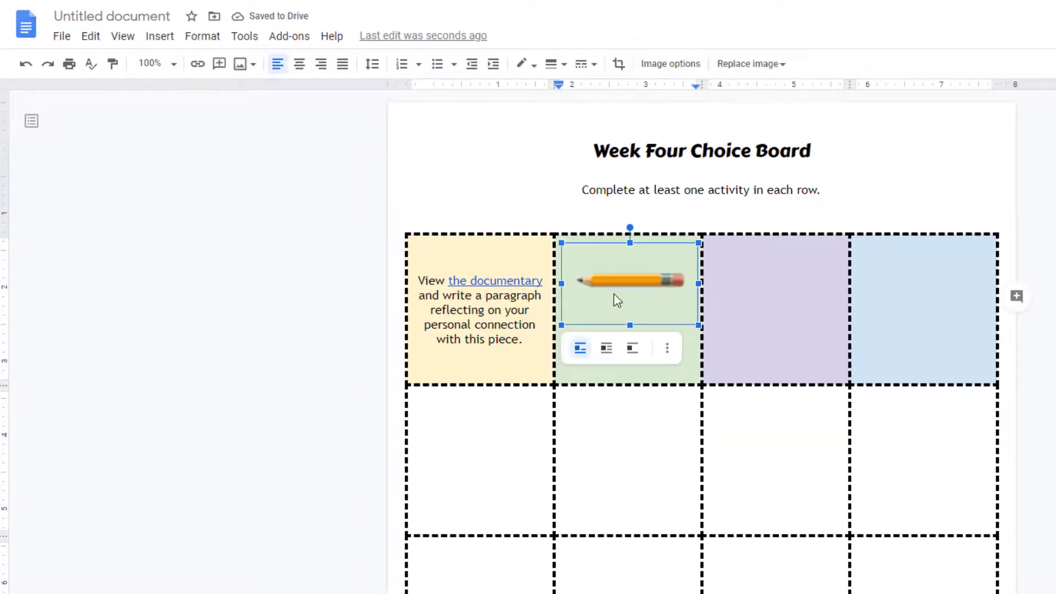